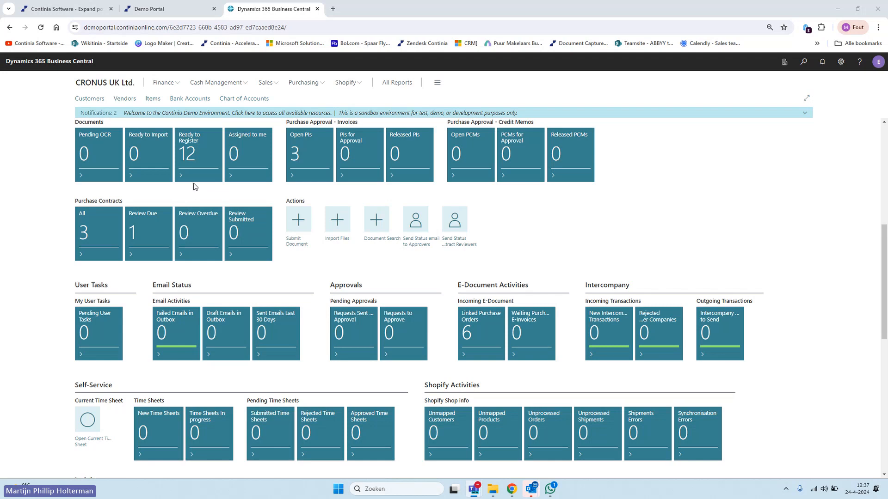
- Open the documents that are ready to register and review the header fields of the first First Up Consultants invoice, D000001
left_click(202, 162)
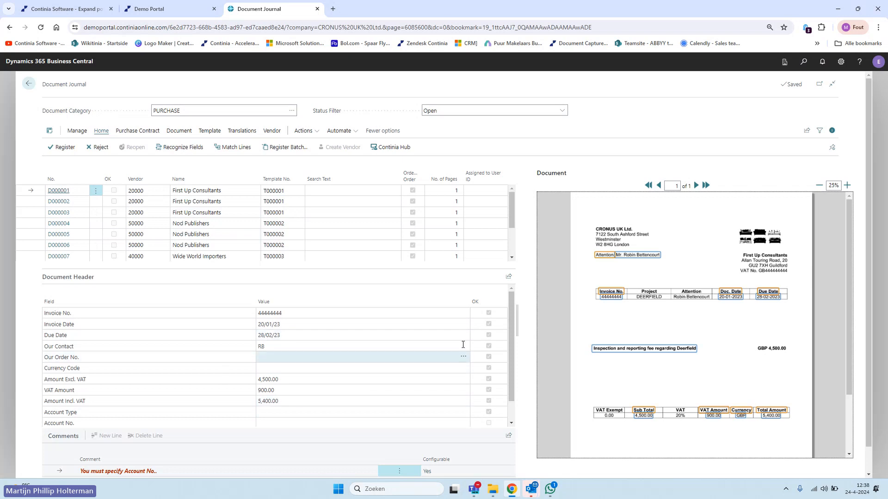
scroll(631, 318, "down", 2)
scroll(632, 318, "up", 2)
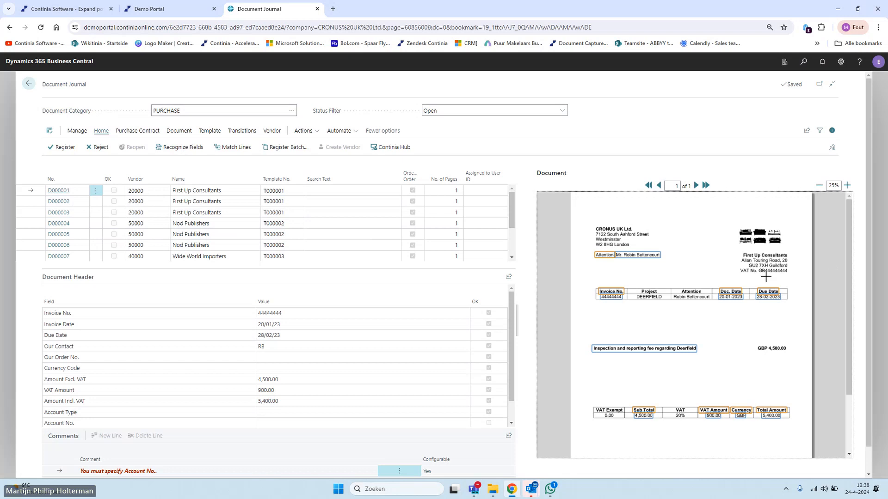
scroll(391, 359, "down", 1)
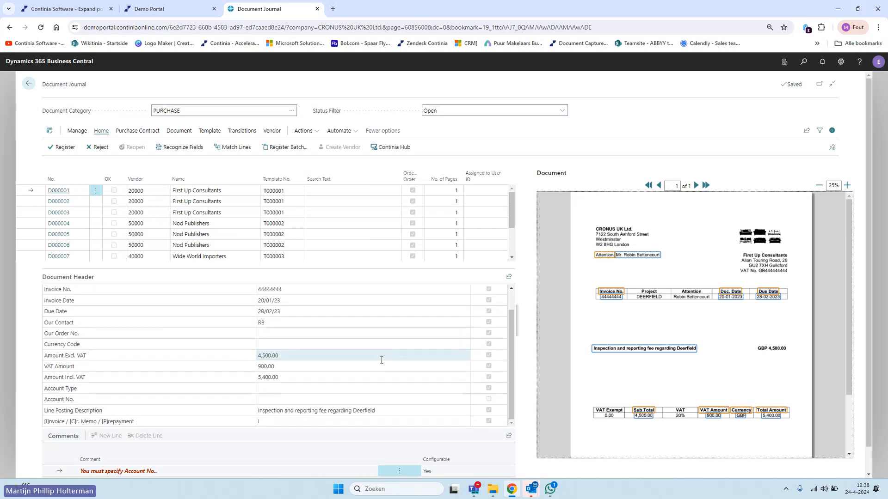
scroll(80, 302, "up", 1)
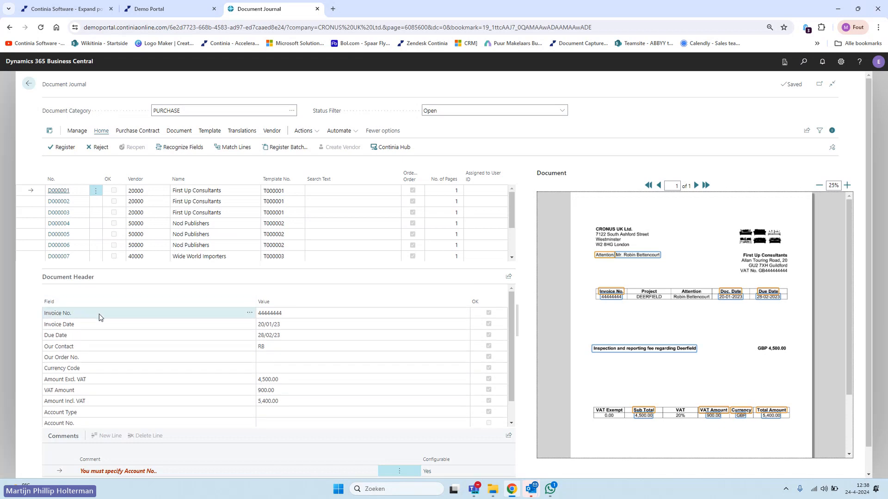
scroll(110, 319, "down", 1)
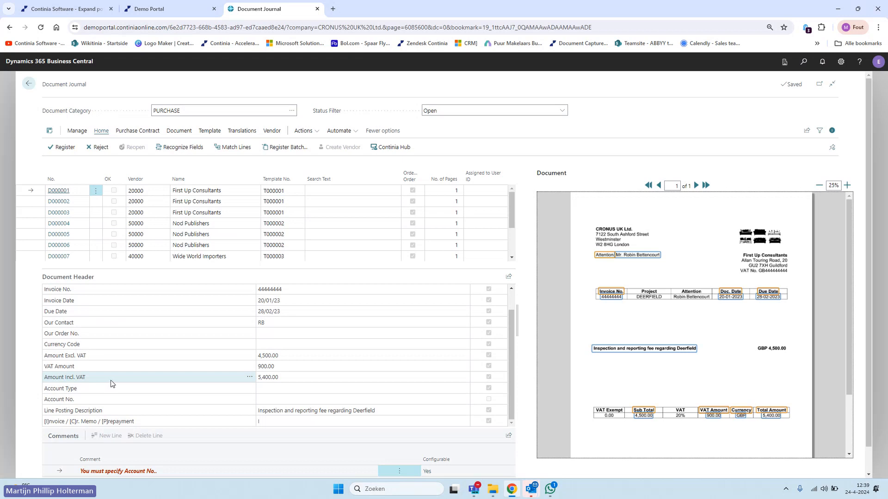
left_click(329, 294)
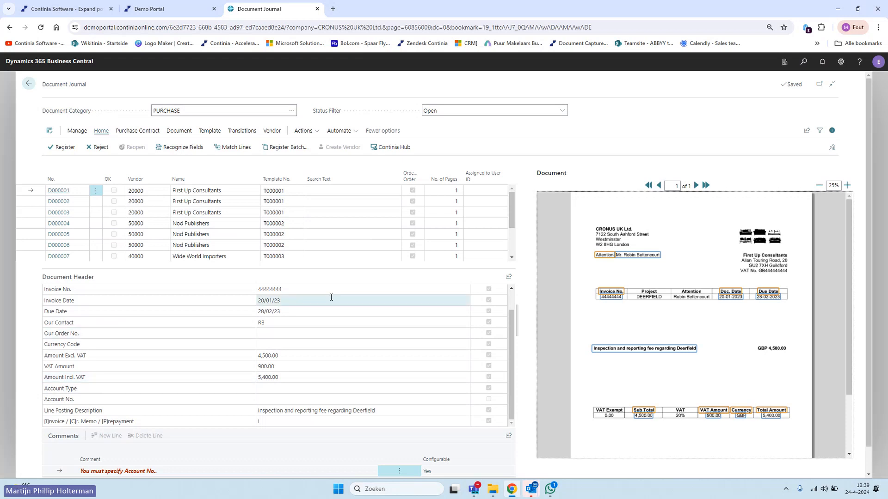
scroll(318, 308, "down", 1)
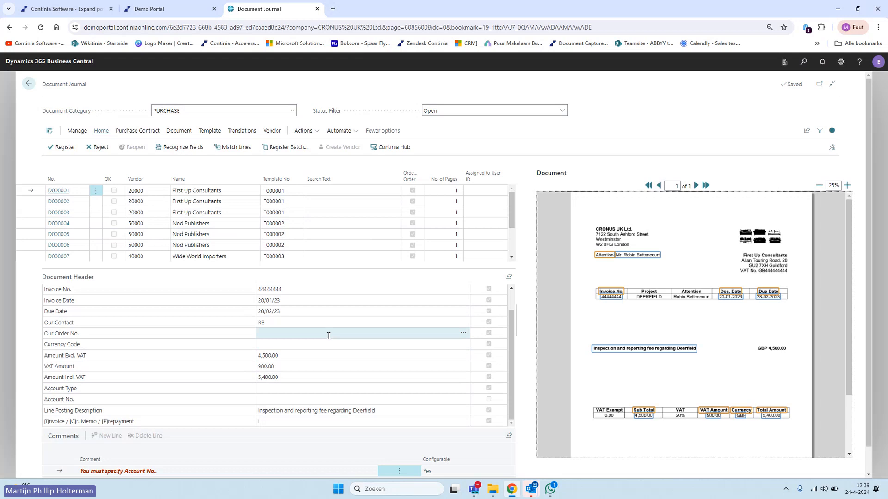
- Check the captured invoice number, dates, contact, order number, currency and amounts of D000001 against the scanned invoice
left_click(307, 289)
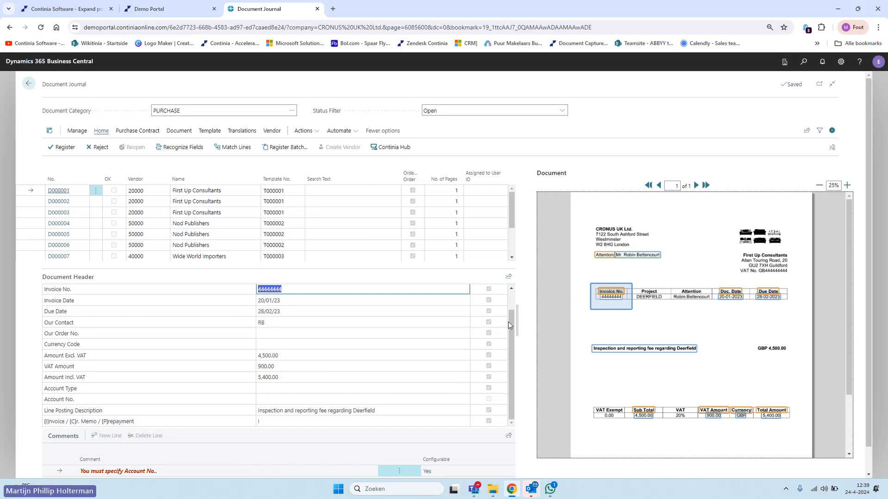
left_click(317, 301)
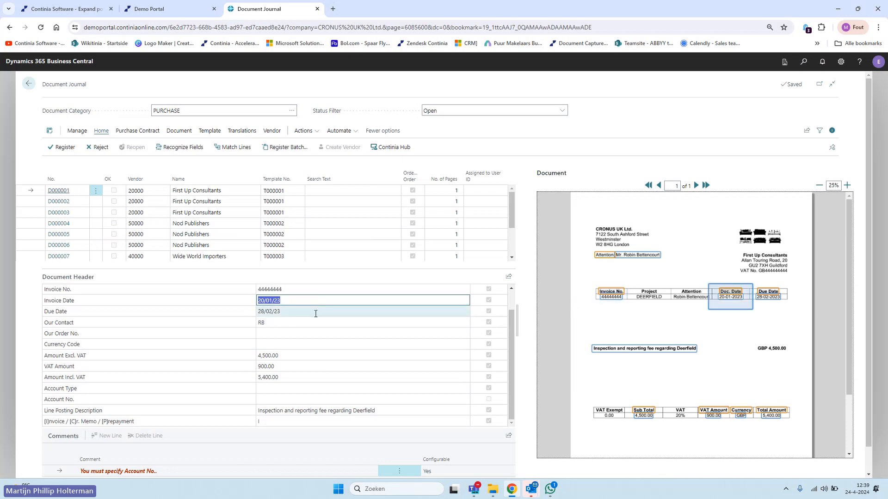
left_click(316, 313)
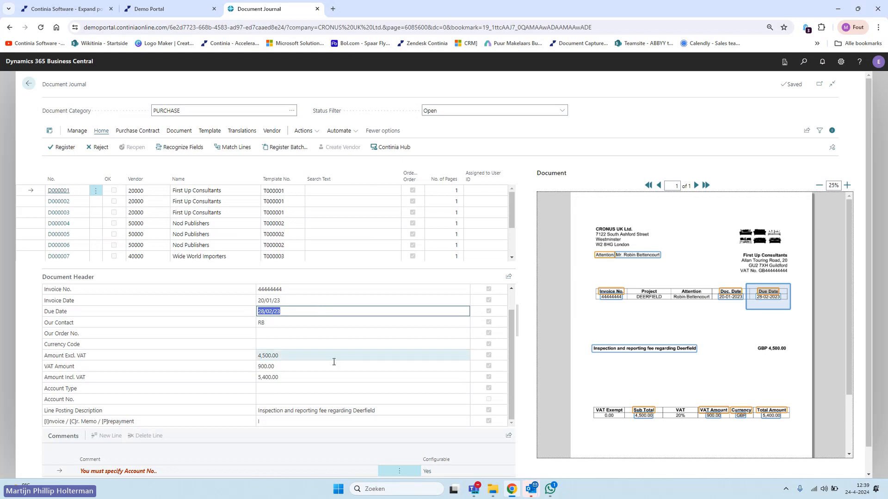
scroll(360, 437, "down", 1)
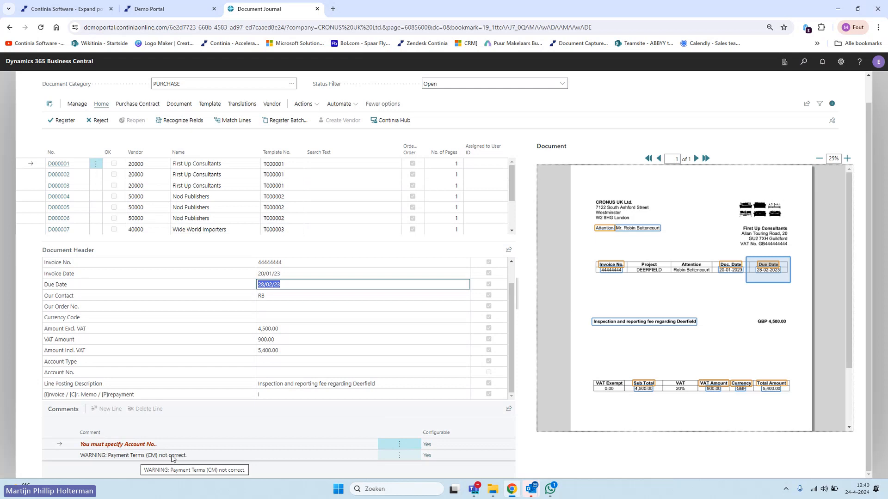
left_click(293, 295)
left_click(284, 306)
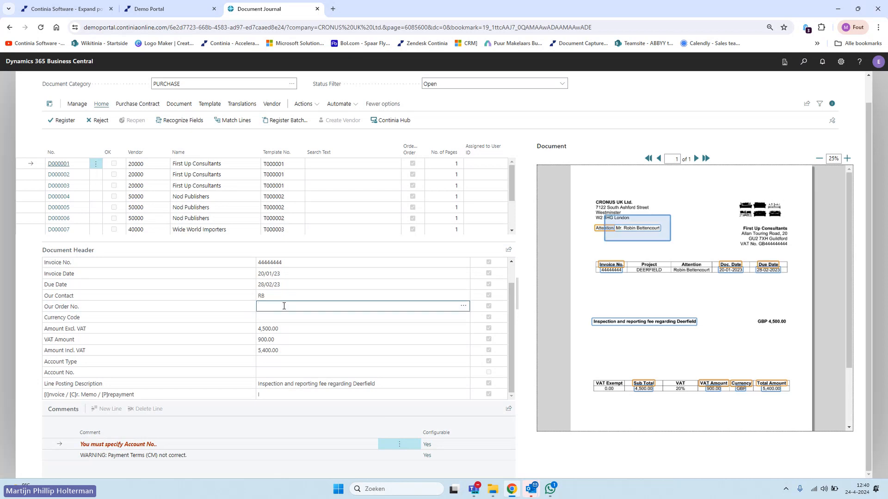
left_click(282, 316)
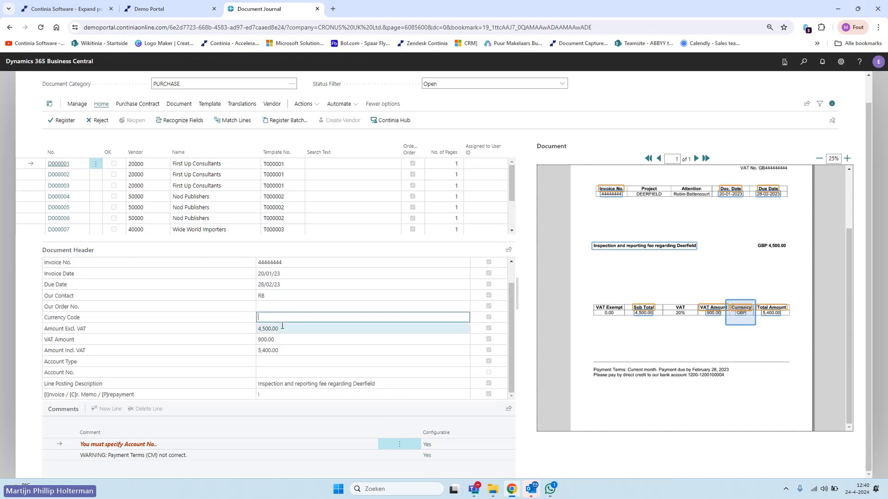
left_click(286, 329)
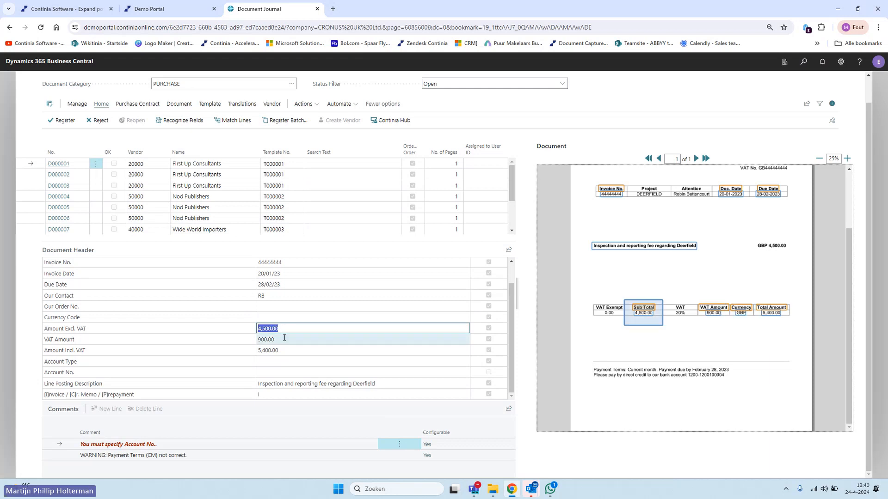
left_click(285, 339)
left_click(291, 349)
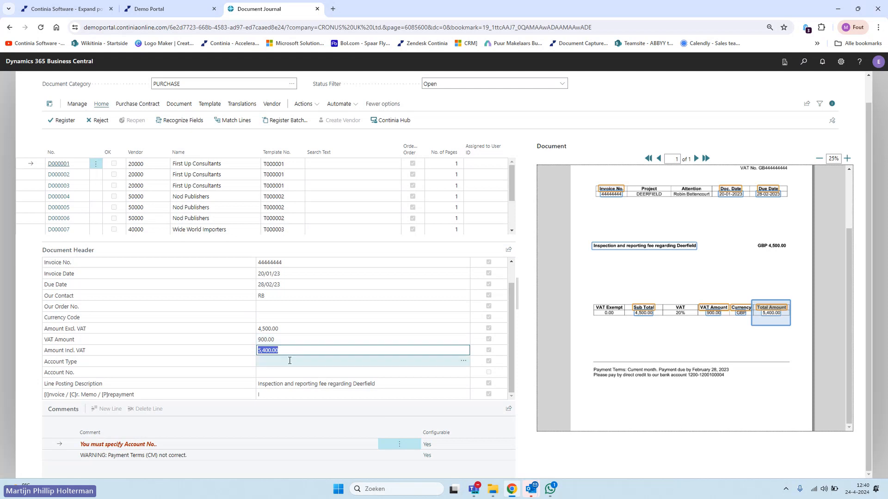
- Set the Account Type in the header of document D000001 to G/L Account
key("Tab")
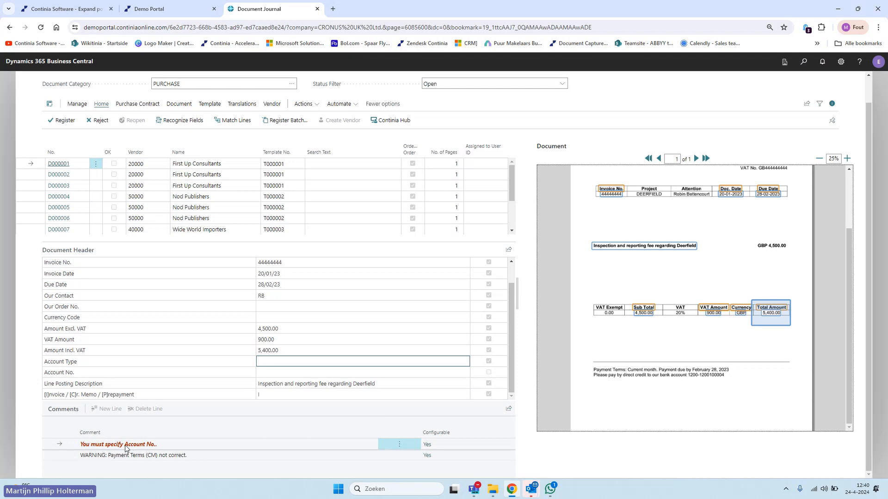
left_click(463, 363)
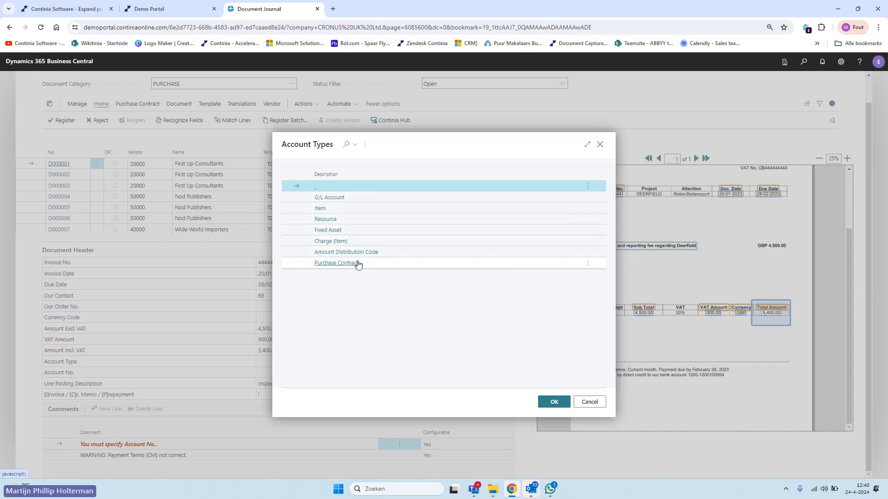
double_click(332, 198)
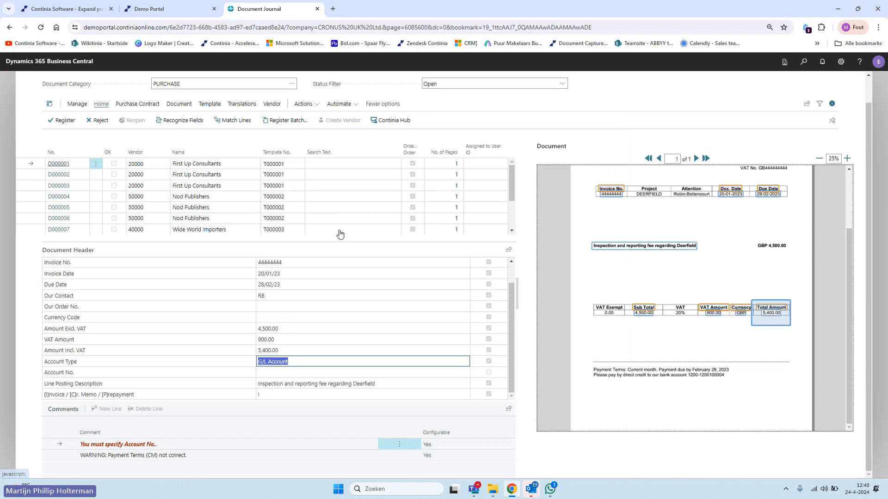
- Set the Account No. to 31010 (Office Supplies) and accept it as the default account for Amount Excl. VAT
left_click(354, 371)
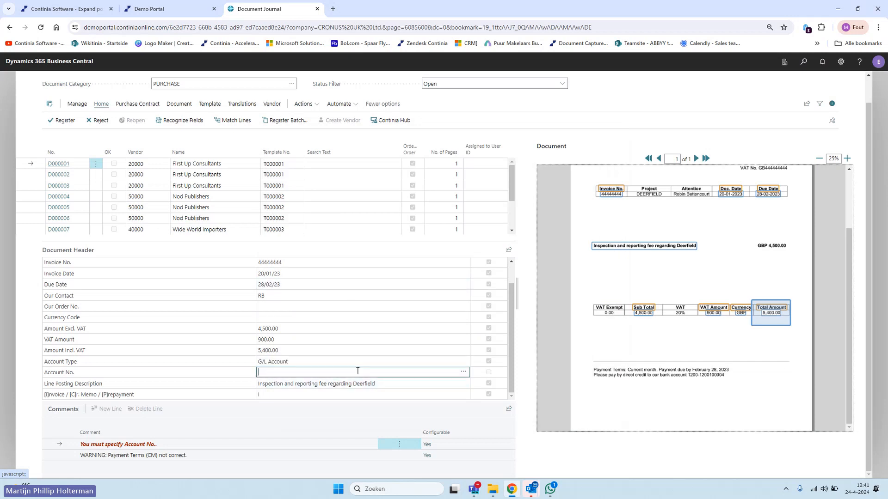
left_click(464, 373)
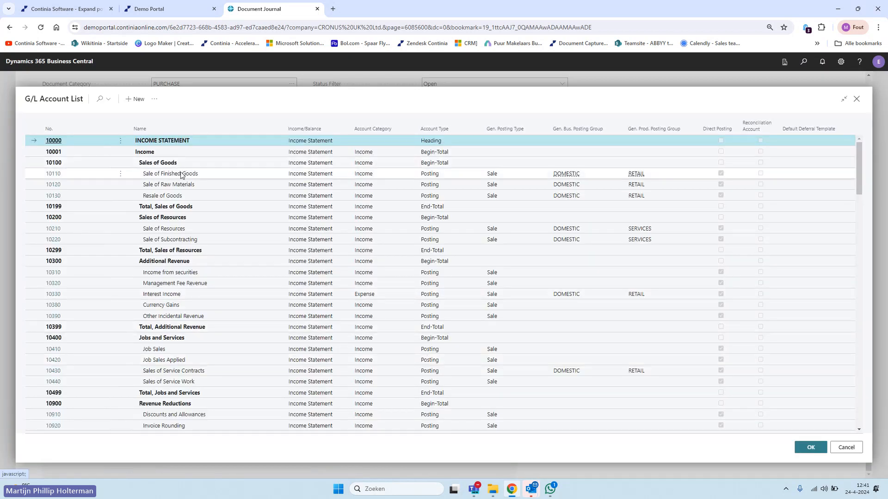
scroll(85, 153, "down", 2)
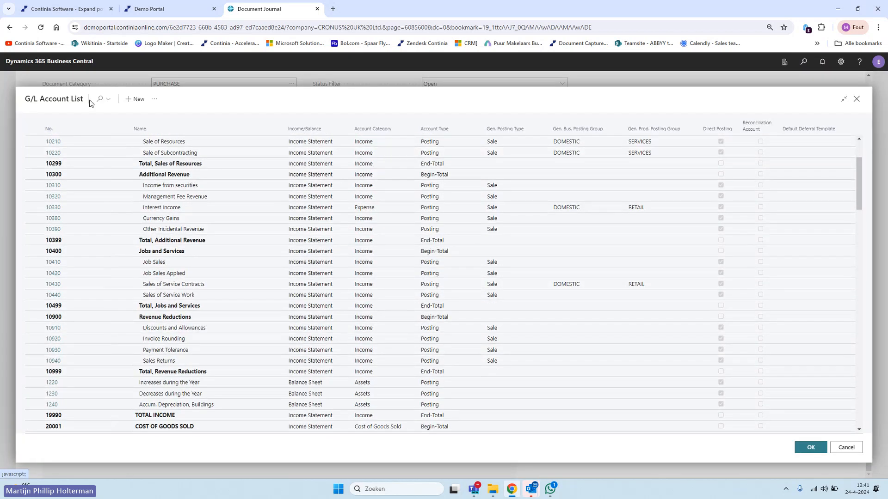
left_click(98, 99)
type("310")
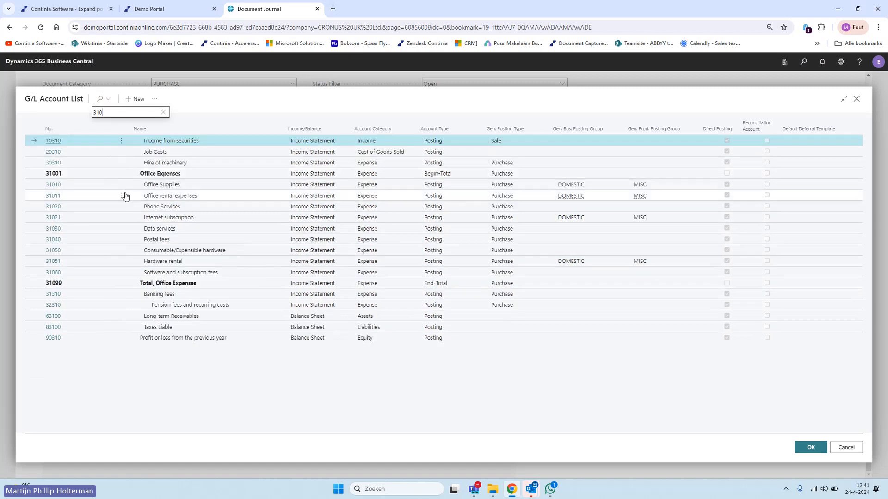
left_click(54, 185)
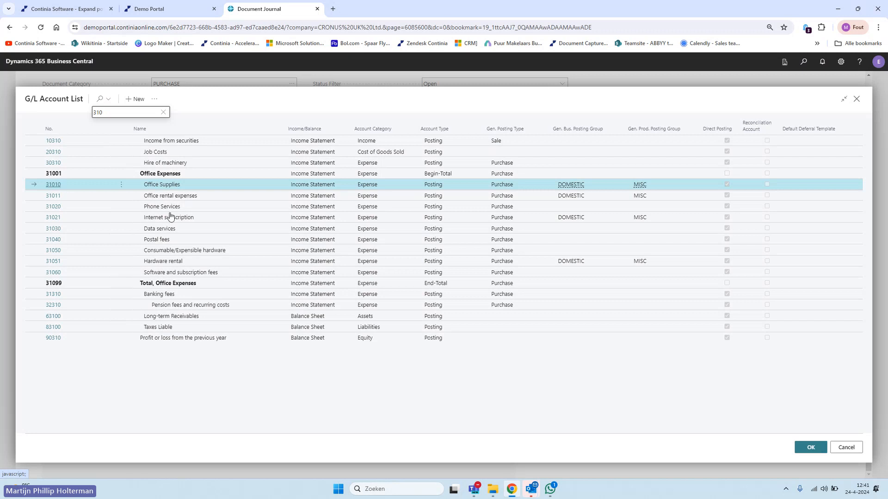
key("Return")
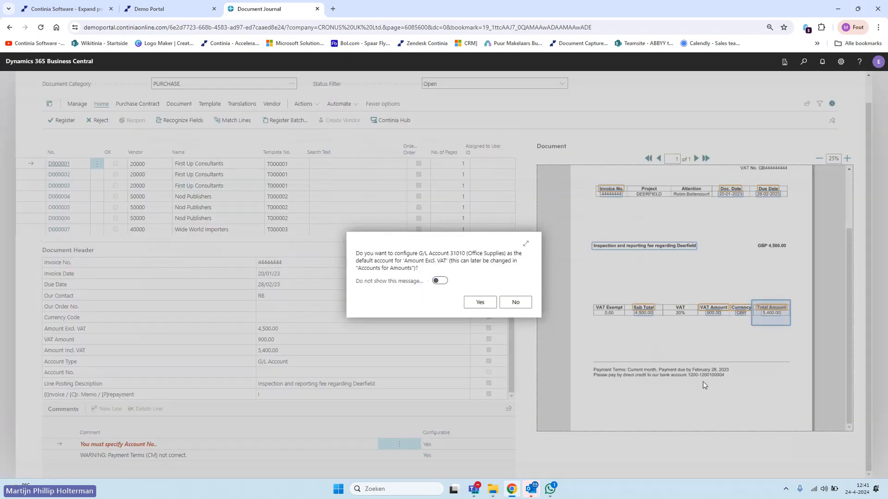
left_click(474, 306)
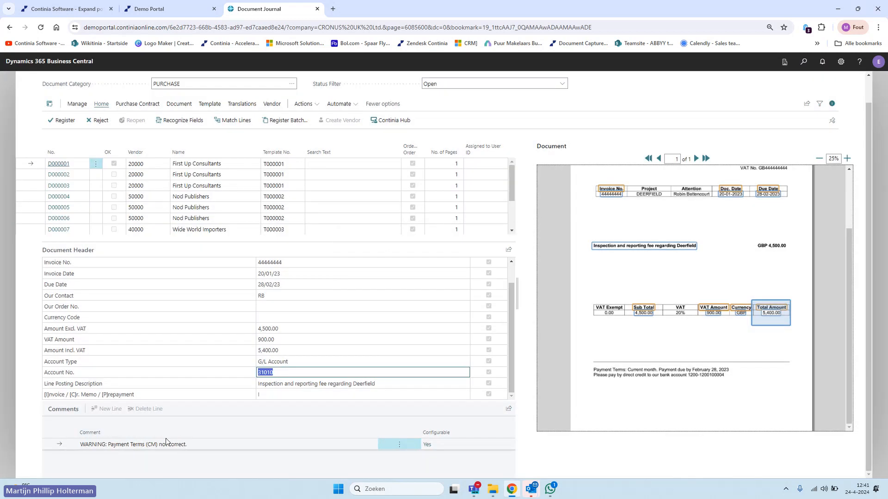
- Check the line posting description and document type of D000001, and register the document
left_click(307, 380)
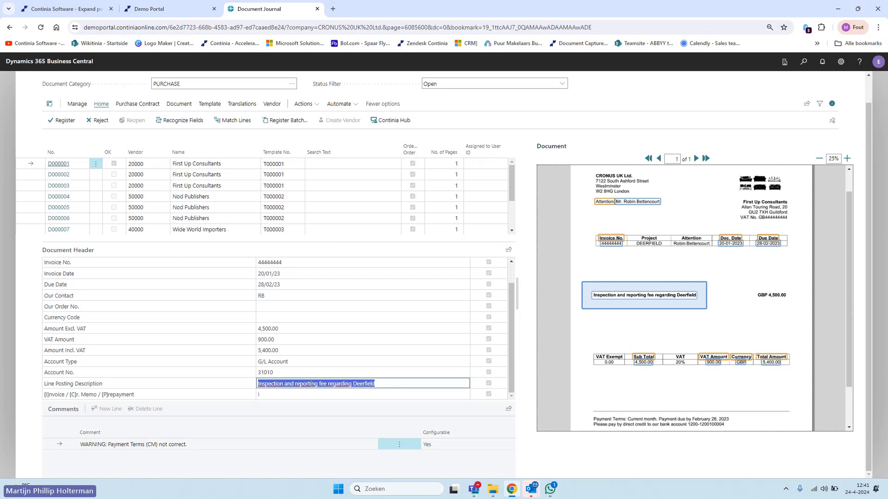
left_click(310, 391)
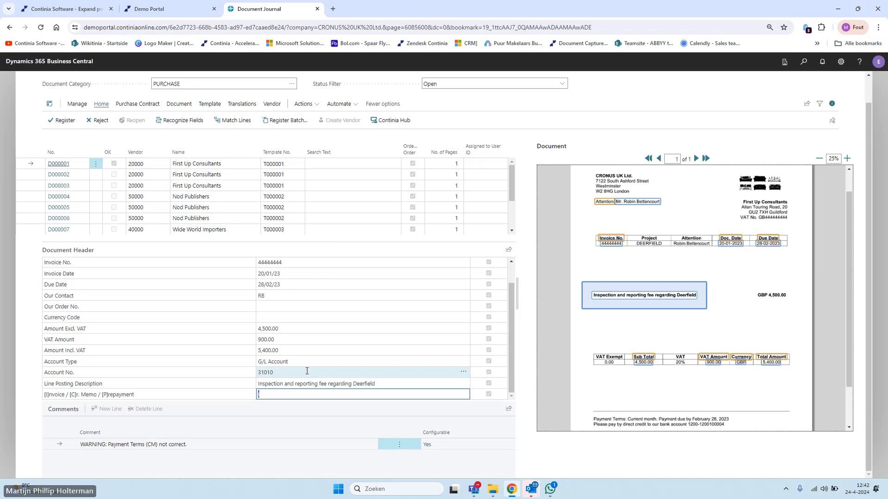
left_click(66, 121)
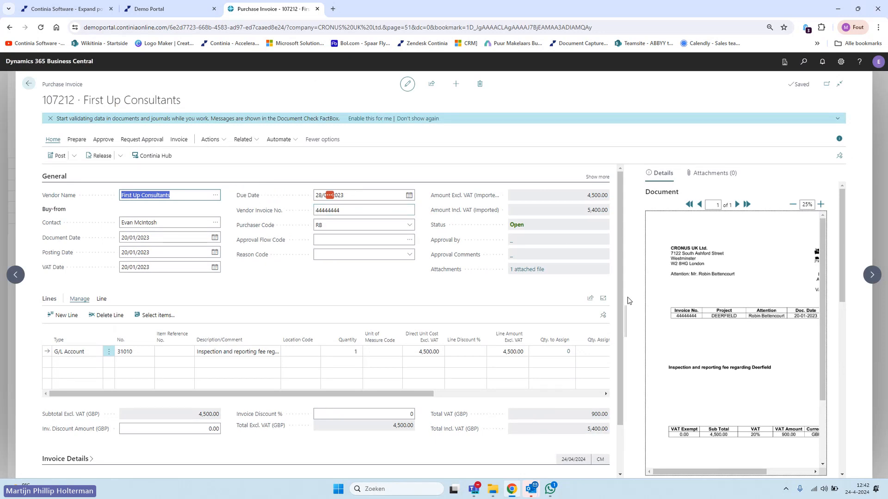
- Widen the document preview beside the new purchase invoice and send the invoice's approval request
left_click_drag(626, 298, 523, 304)
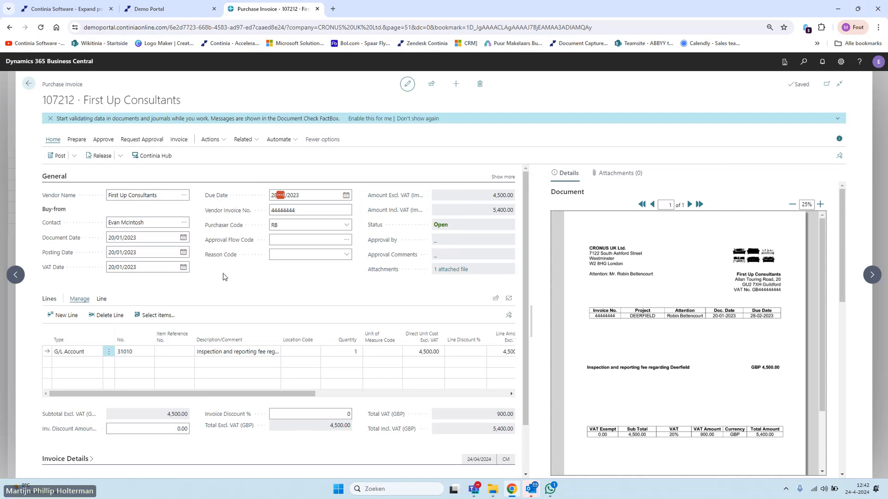
left_click(141, 140)
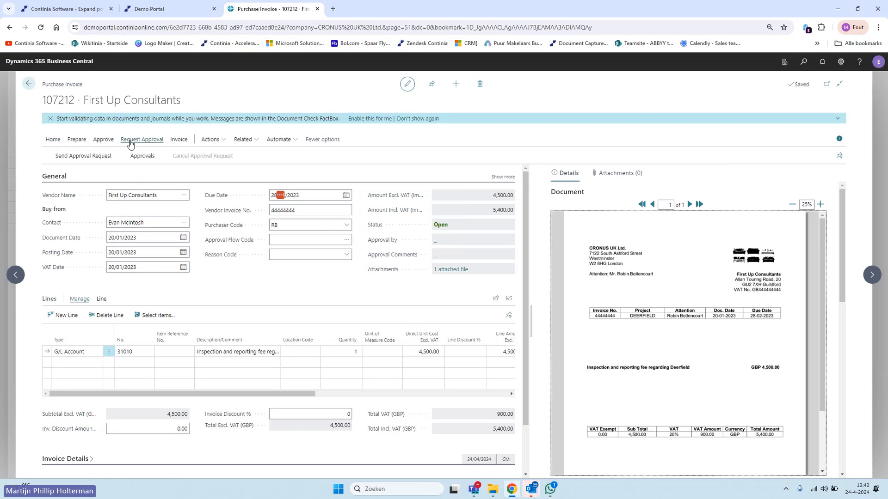
left_click(75, 159)
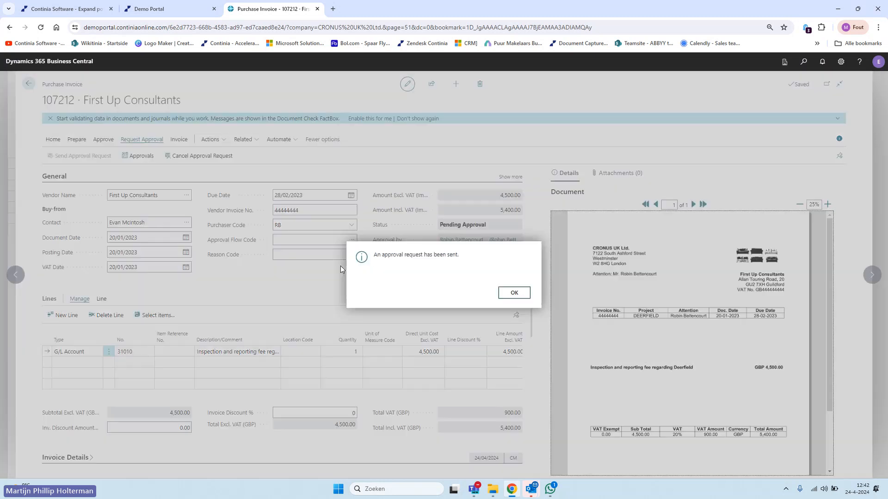
left_click(509, 293)
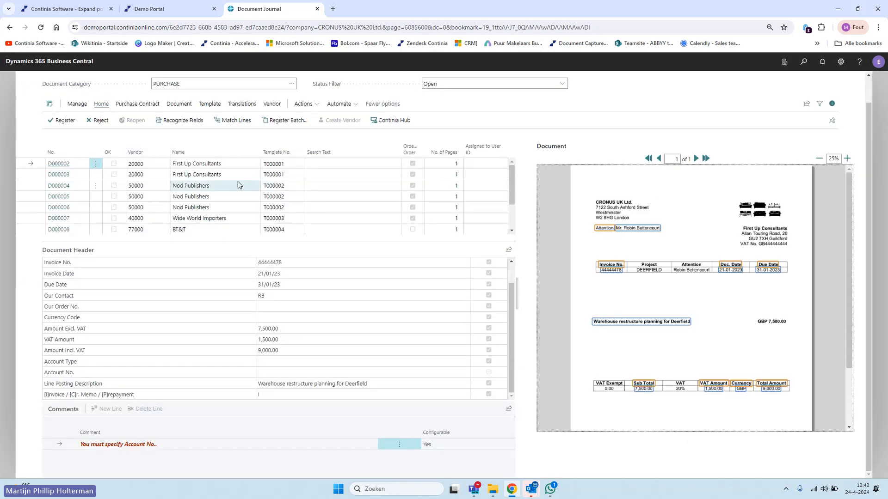
- Recognize the fields of document D000002 again so the default account is filled in, and register the document
left_click(180, 128)
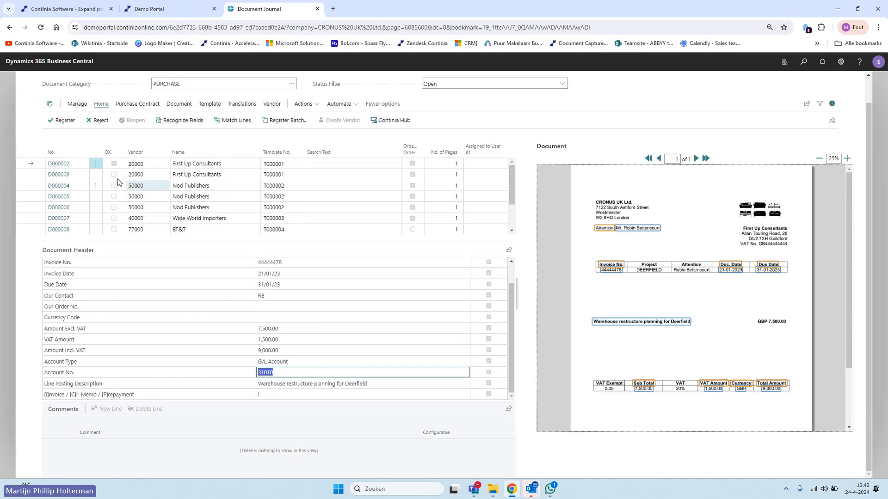
left_click(51, 120)
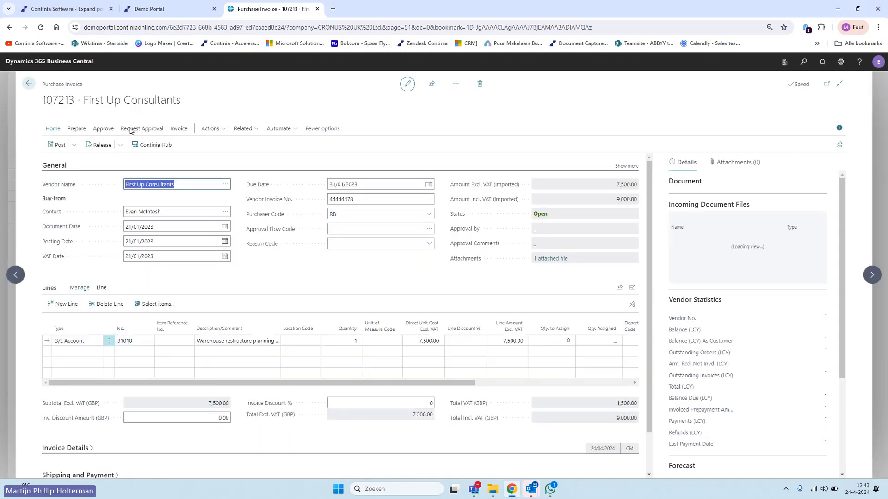
- Send the approval request for the purchase invoice covering the warehouse restructure planning
left_click(129, 129)
left_click(103, 157)
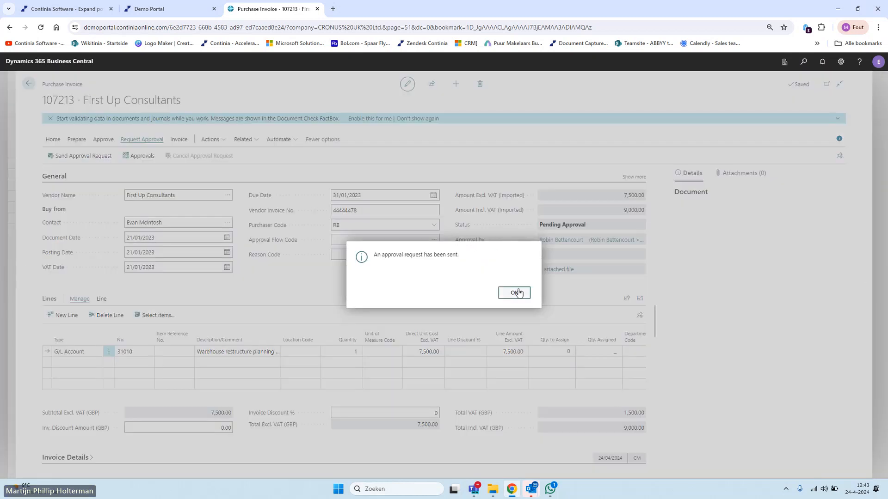
- Return to the Document Journal, select the Wide World Importers document D000007 and enlarge its preview to 35%
left_click(513, 292)
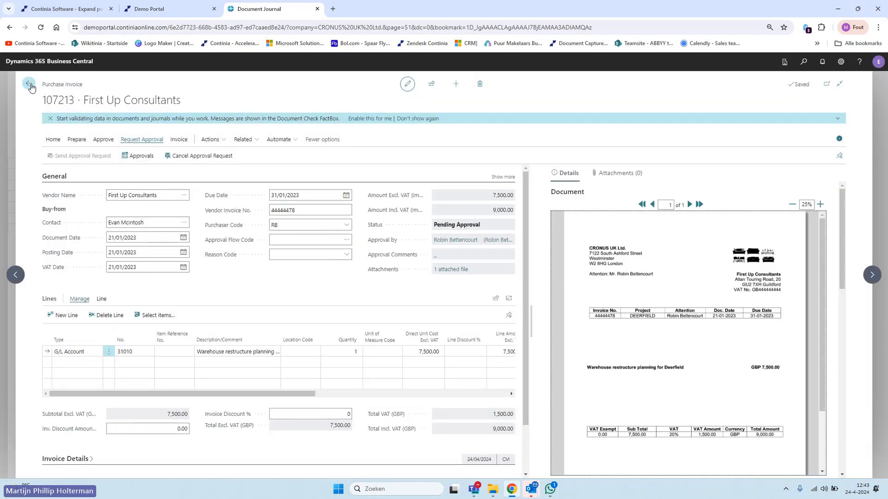
left_click(28, 84)
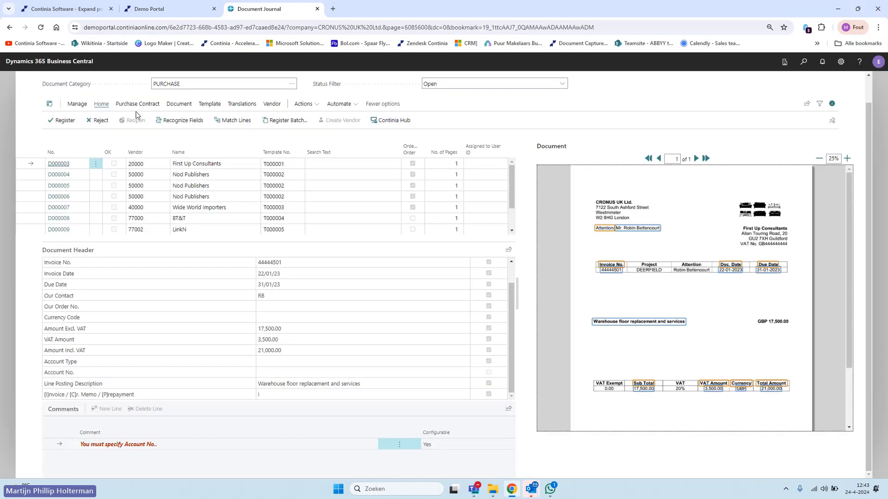
left_click(234, 208)
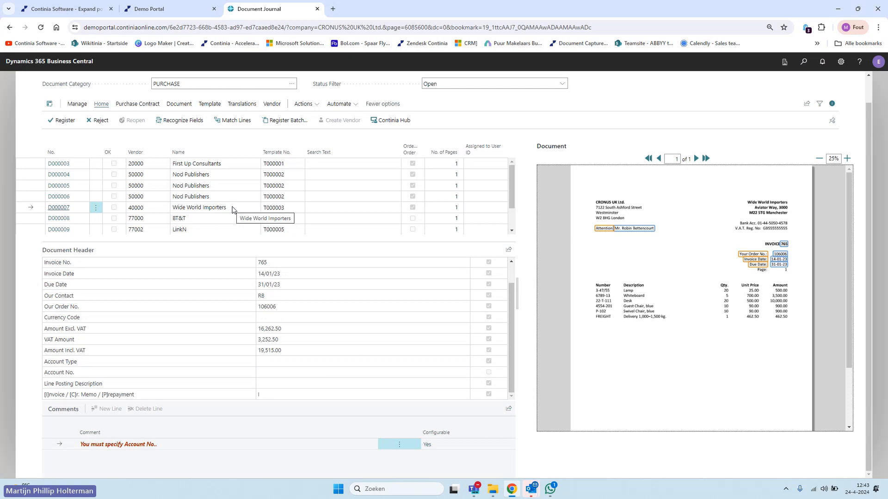
left_click(849, 161)
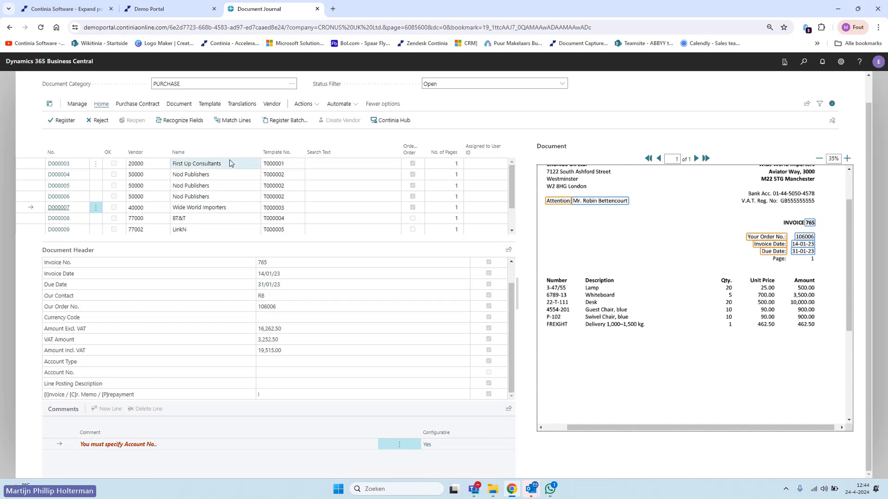
- Open line matching for document D000007 and widen the document preview beside the receipt and order lines
left_click(236, 127)
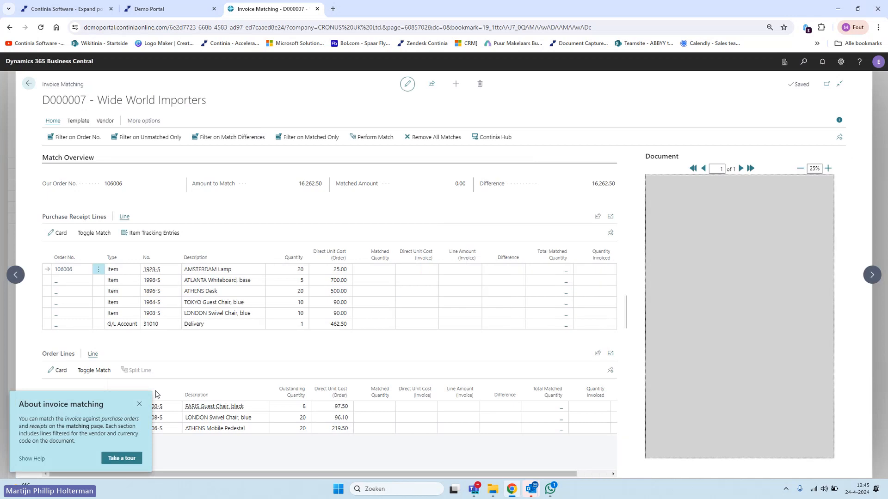
left_click(144, 406)
left_click_drag(145, 409, 567, 234)
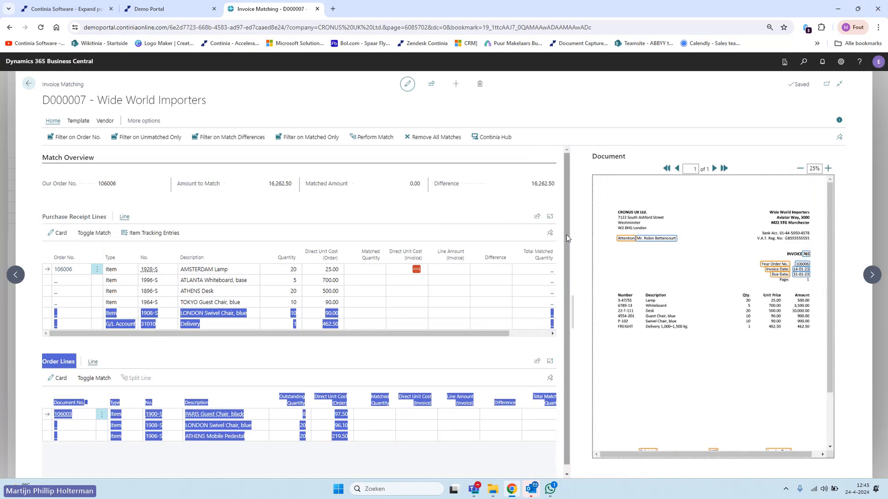
left_click(509, 214)
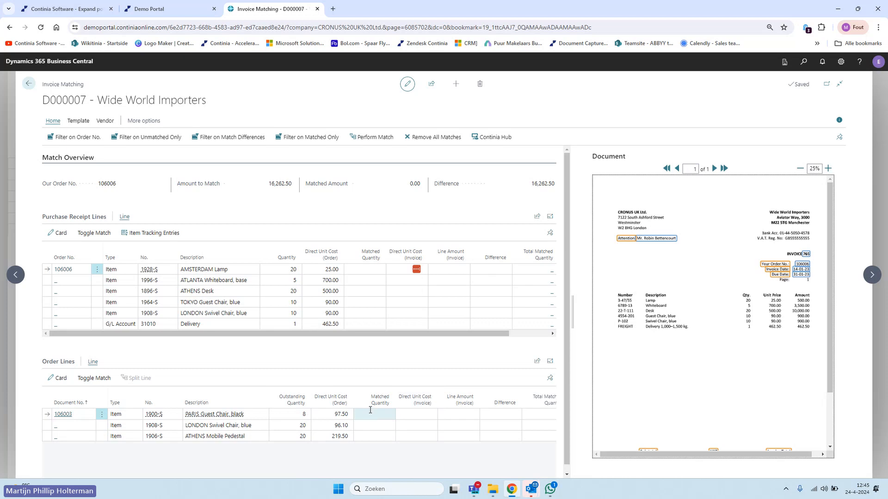
- Filter the matching lines on the invoice's order number and perform the match for document D000007
left_click(77, 138)
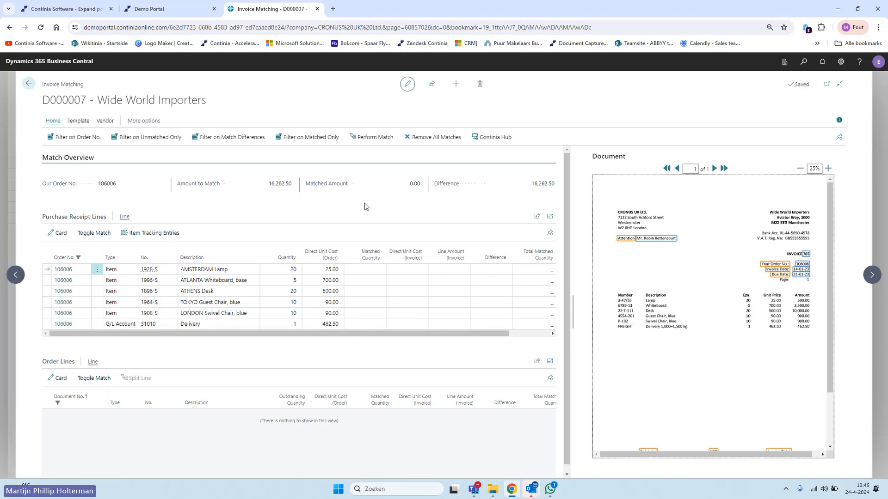
left_click(375, 141)
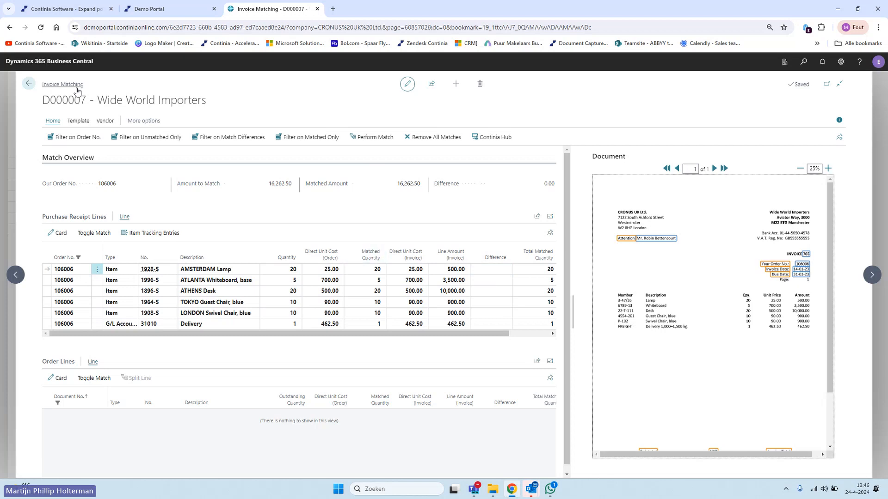
left_click(35, 88)
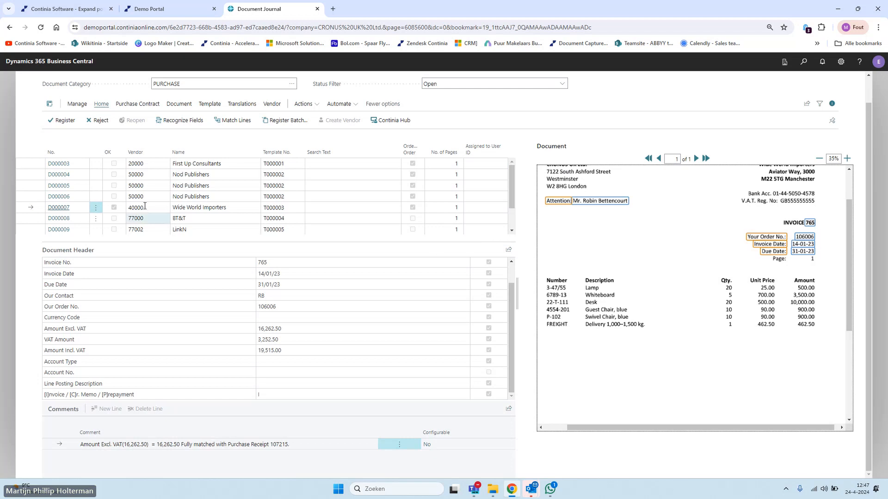
- Register the matched Wide World Importers document and send the approval request for its purchase invoice
left_click(66, 121)
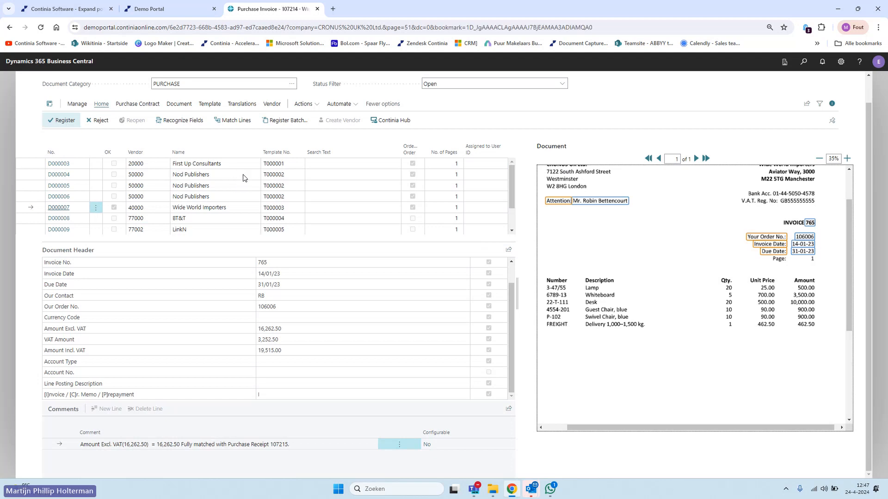
left_click(152, 132)
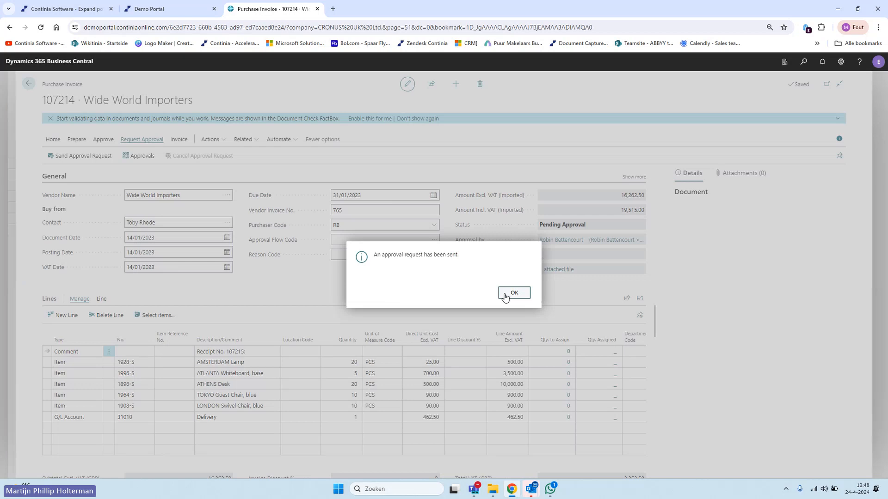
left_click(505, 296)
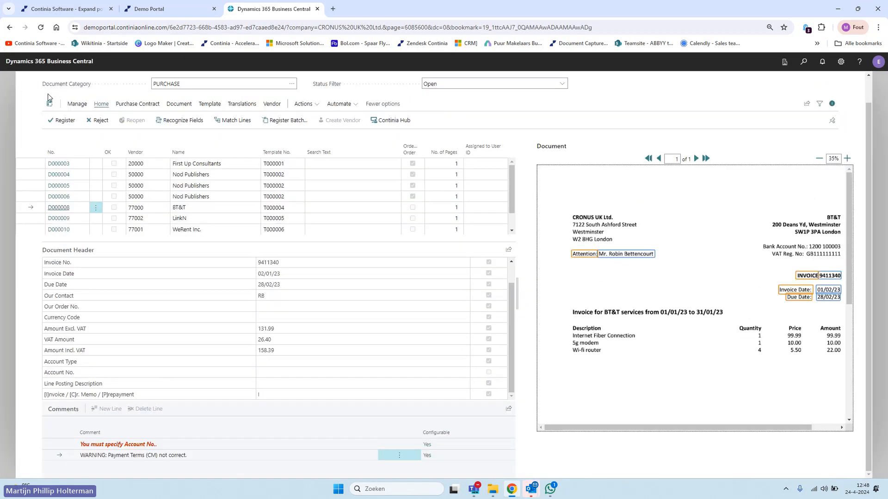
- Open the document card of Nod Publishers document D000004 and widen its document preview
left_click(202, 178)
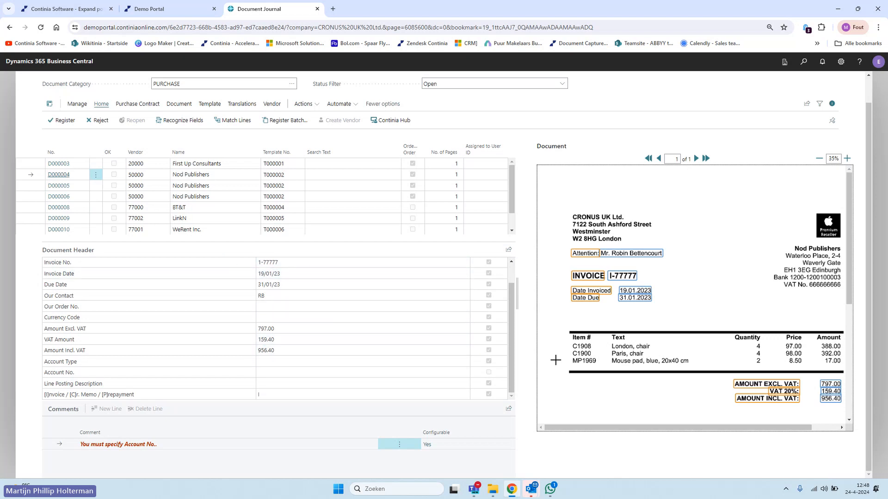
left_click(179, 104)
left_click(68, 123)
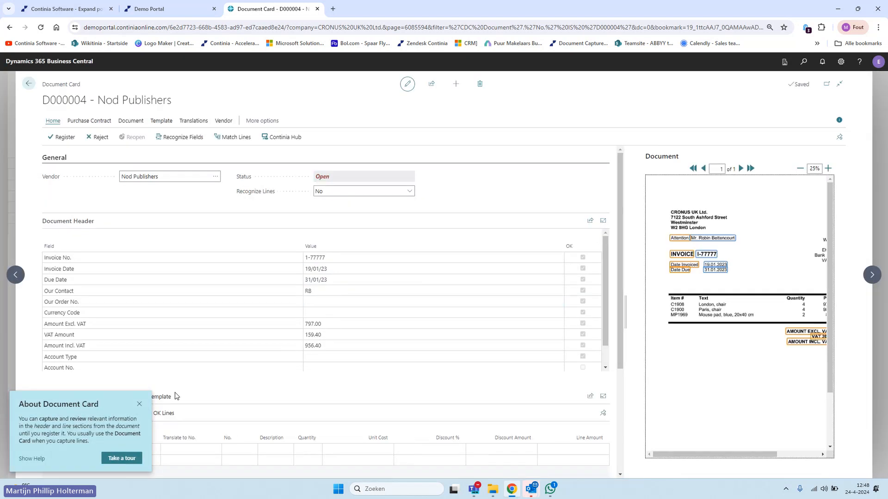
left_click(139, 404)
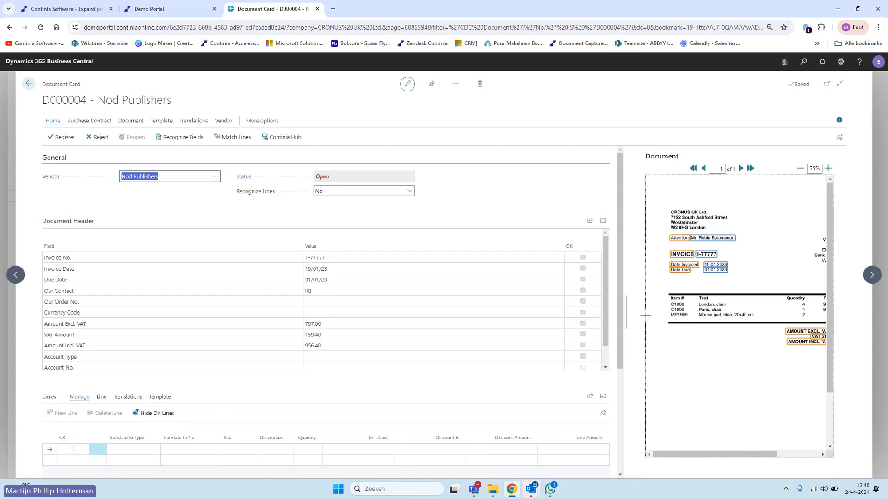
left_click_drag(626, 316, 548, 313)
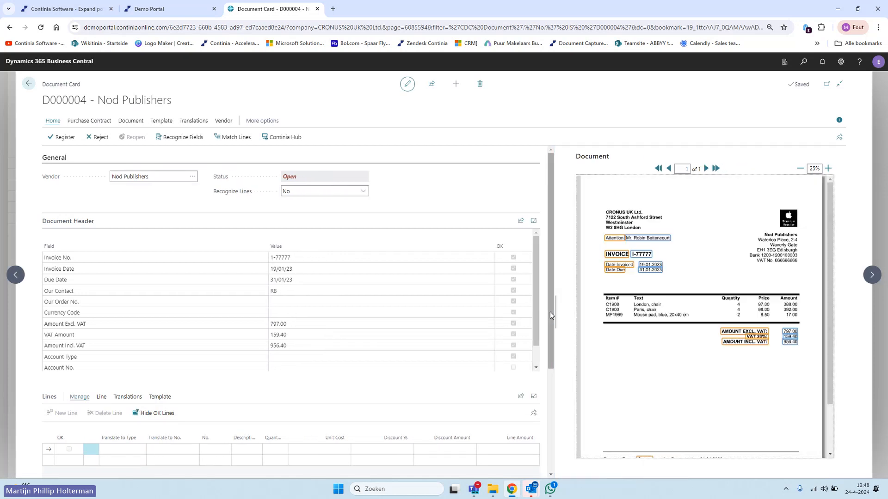
- Set Recognize Lines to AI on document D000004 so its invoice lines are captured
left_click(365, 191)
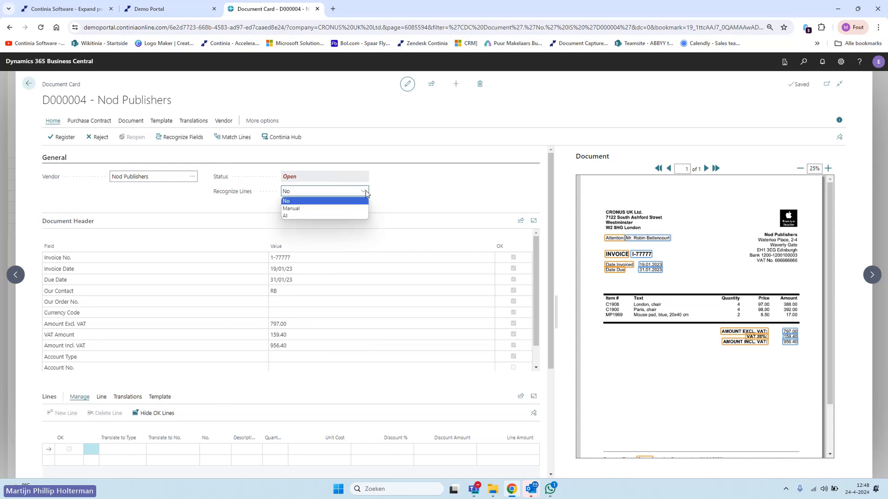
left_click(329, 216)
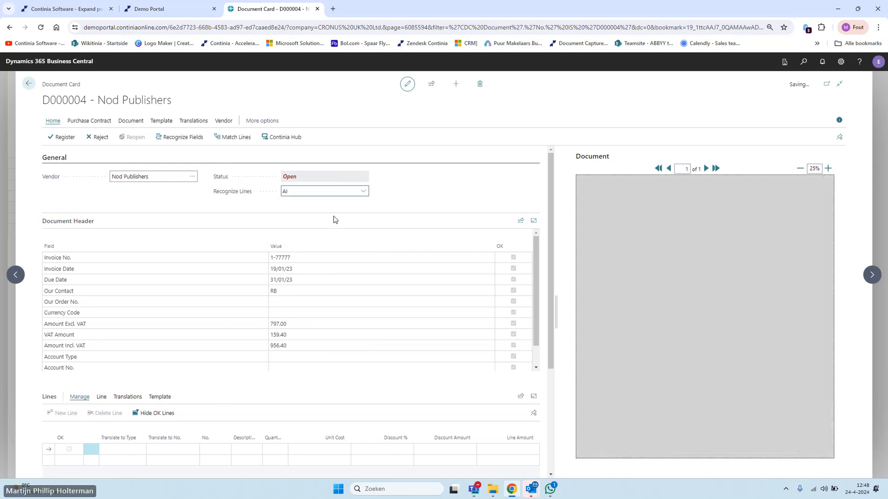
scroll(357, 466, "down", 3)
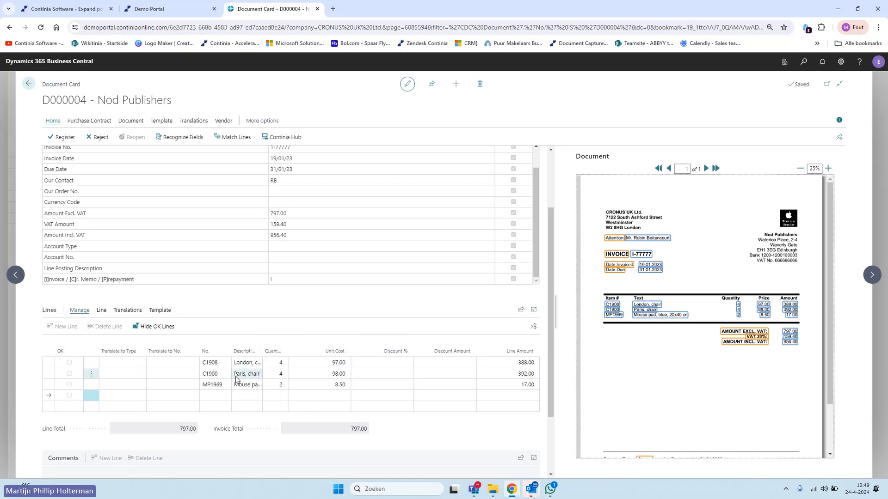
- Translate the London chair line (C1908) to G/L Account 31010
left_click(132, 364)
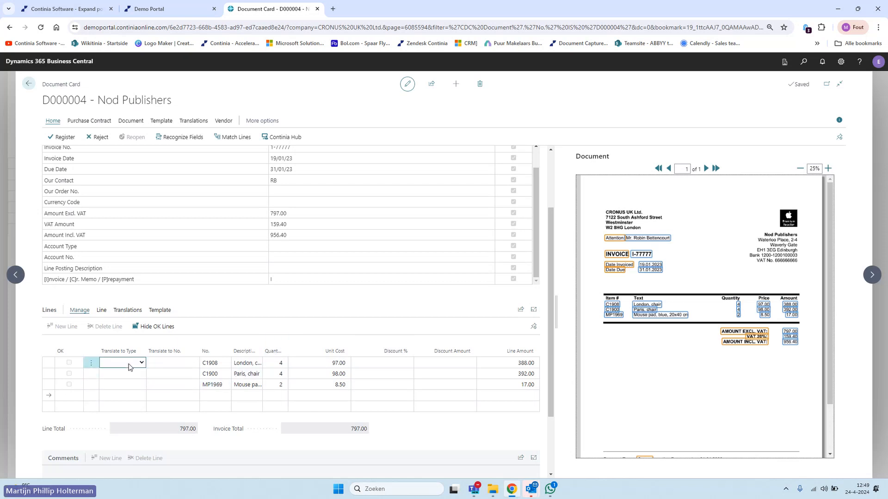
left_click(139, 363)
left_click(134, 379)
left_click(165, 363)
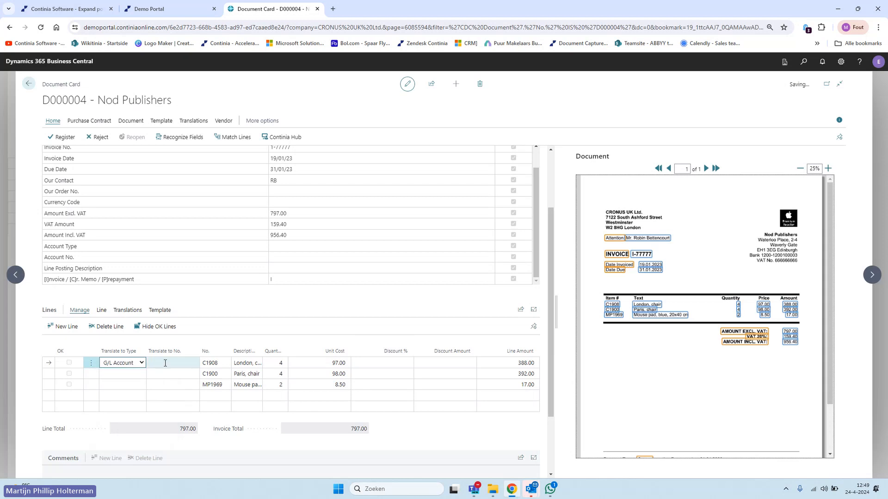
type("31010")
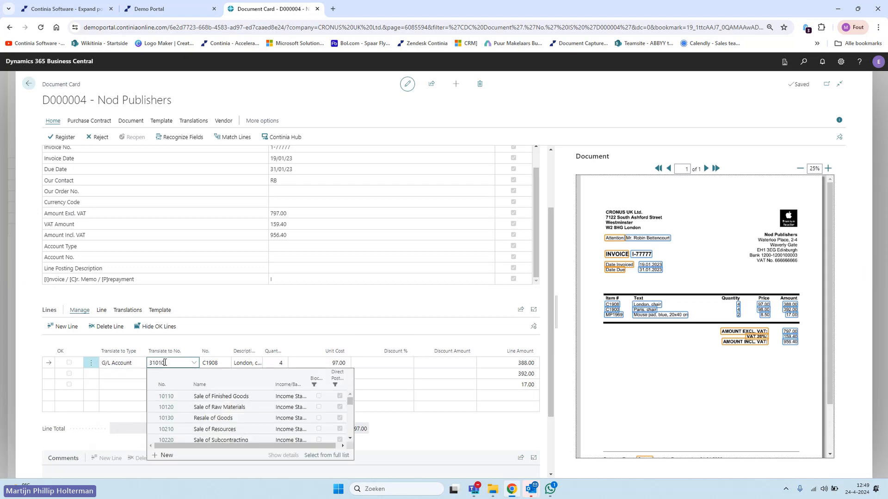
- Translate the Paris chair line (C1900) to G/L Account 31011, Office rental expenses
left_click(128, 375)
left_click(171, 378)
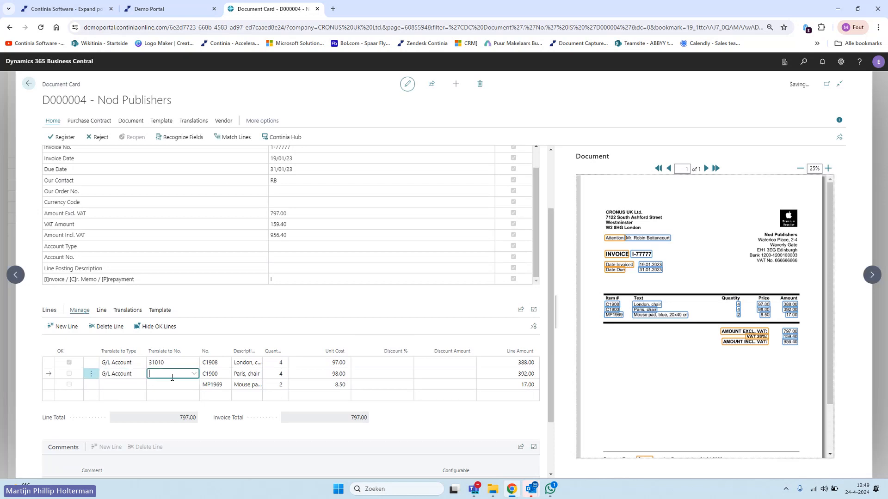
type("310")
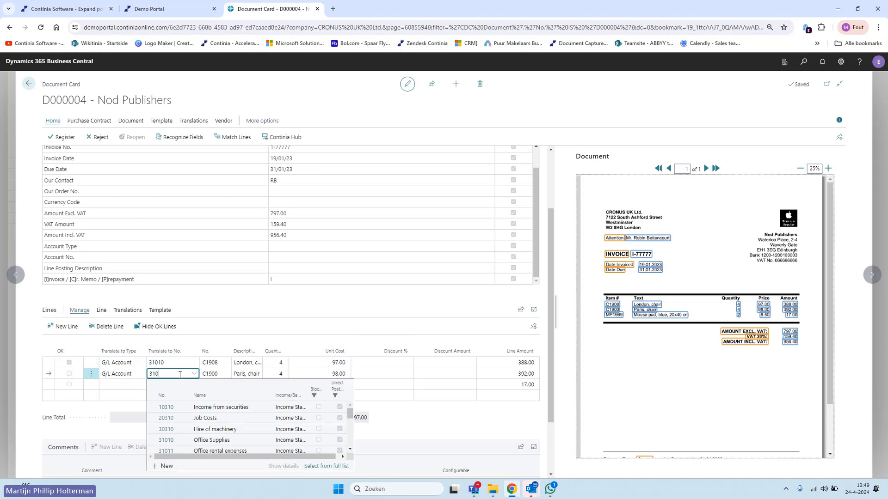
left_click(206, 451)
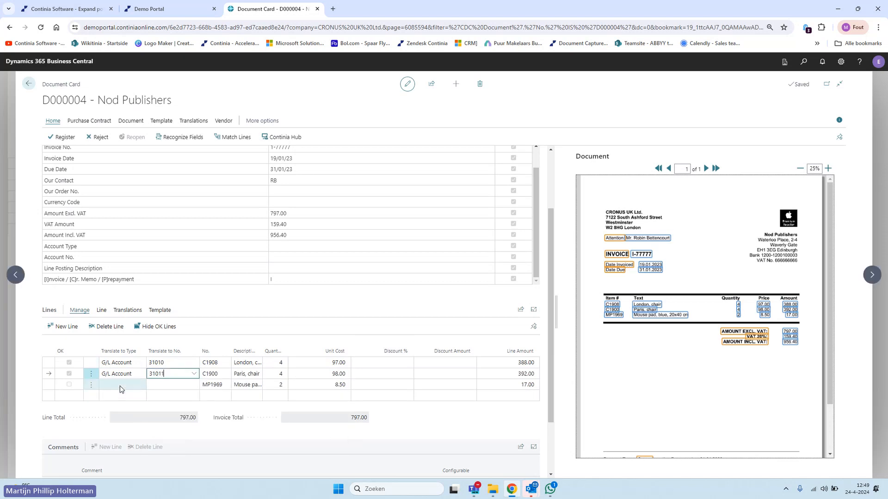
- Translate the mouse pad line (MP1969) to item 1896-S, ATHENS Desk
left_click(121, 389)
left_click(142, 384)
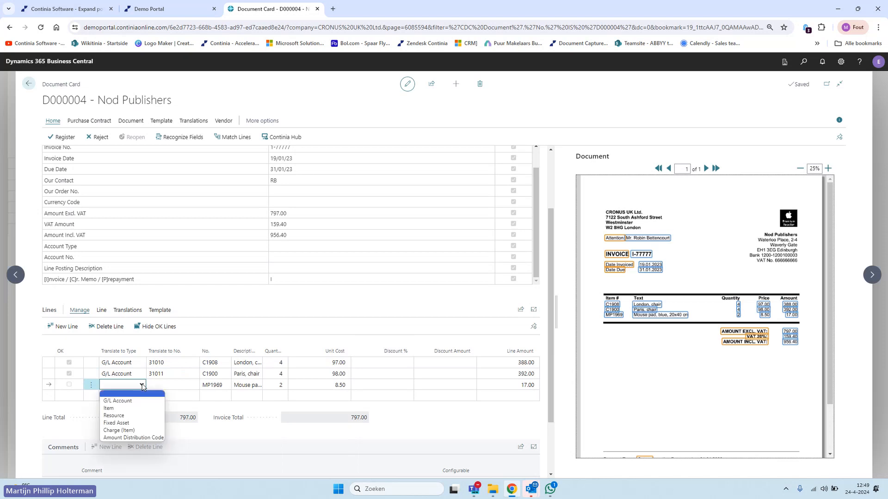
left_click(139, 408)
left_click(193, 386)
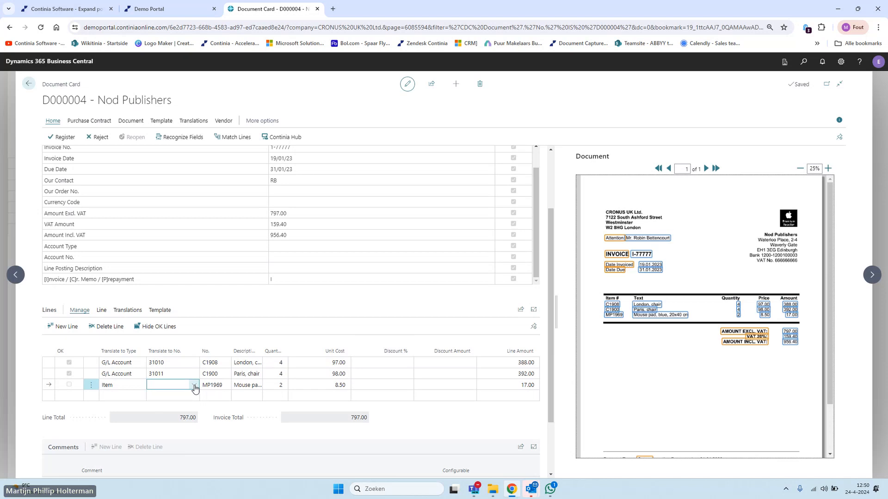
left_click(194, 387)
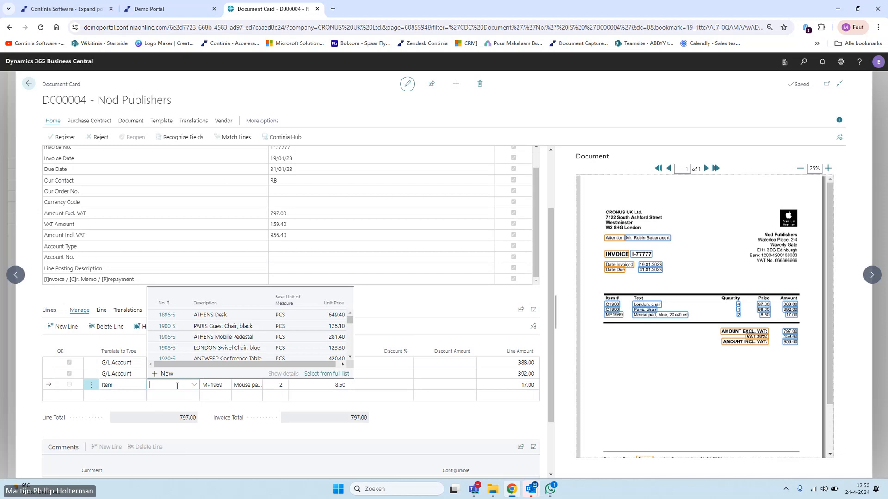
left_click(166, 316)
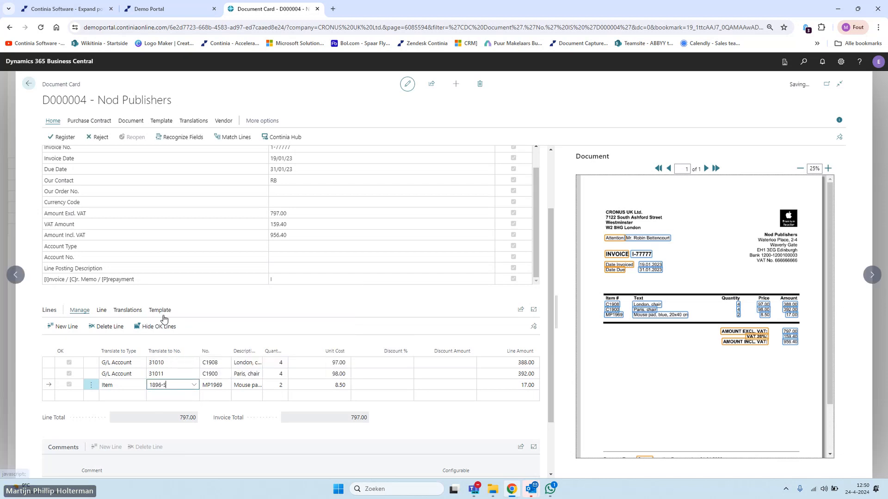
- Register document D000004 and send the approval request for the Nod Publishers purchase invoice
left_click(61, 138)
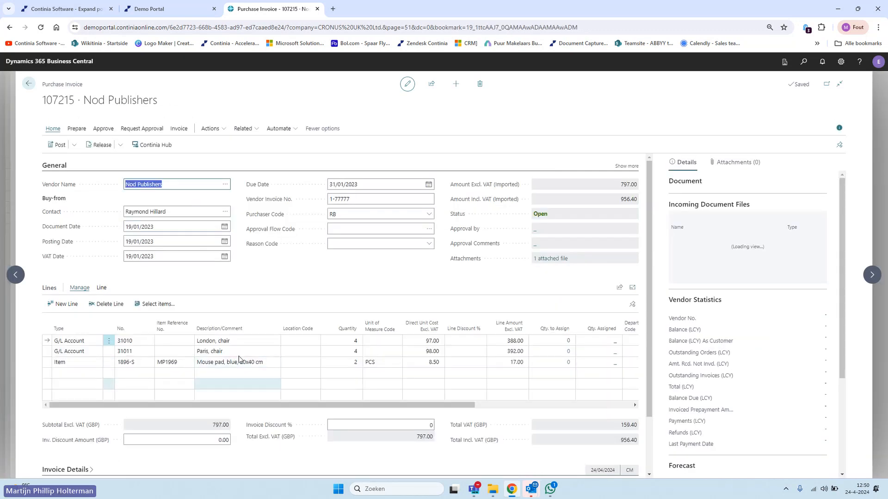
left_click(135, 129)
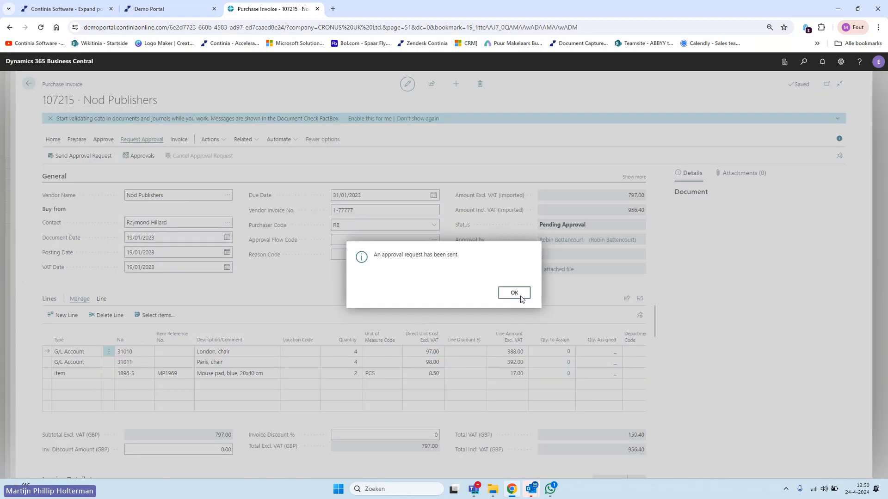
left_click(516, 294)
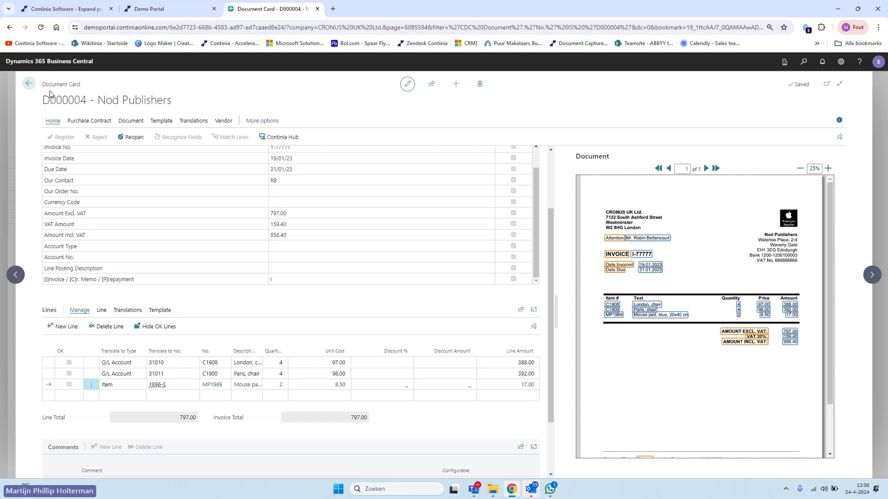
- Leave the document card and the Document Journal to return to the CRONUS UK Ltd. home page
left_click(28, 84)
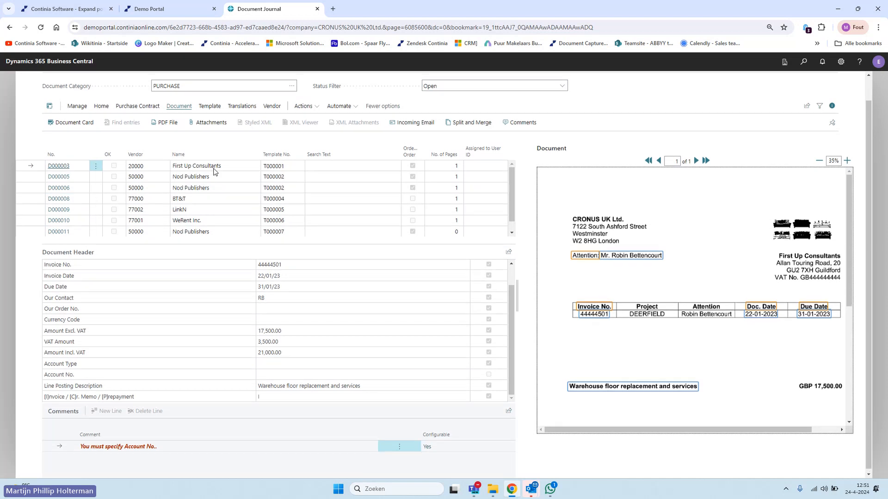
scroll(208, 170, "up", 1)
left_click(32, 87)
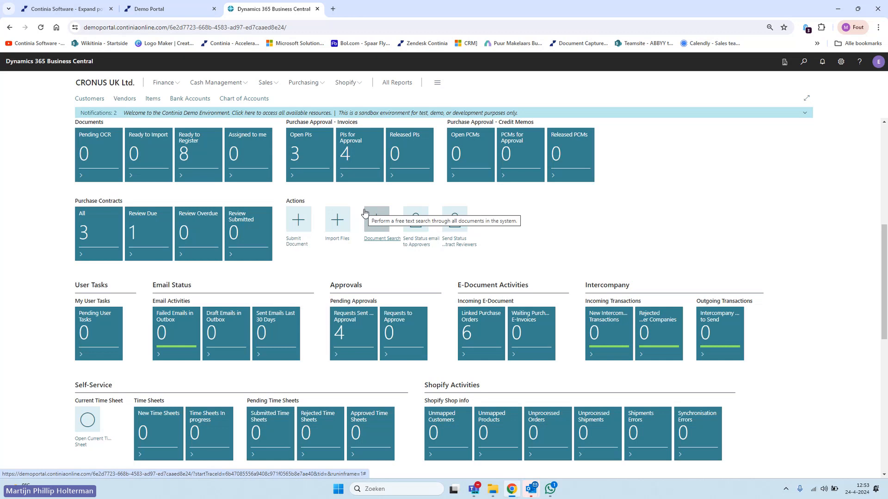
- Open the Web Approval Portal from the Continia Demo Environment welcome resources
left_click(804, 114)
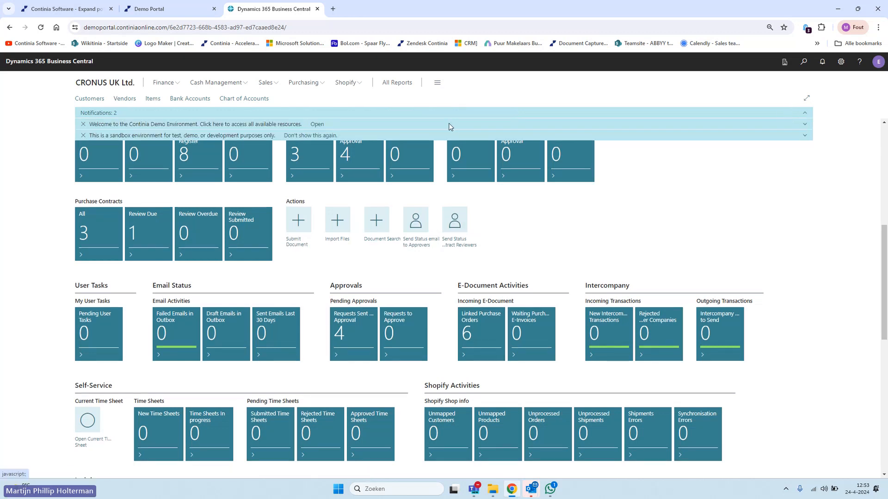
left_click(316, 125)
left_click(494, 365)
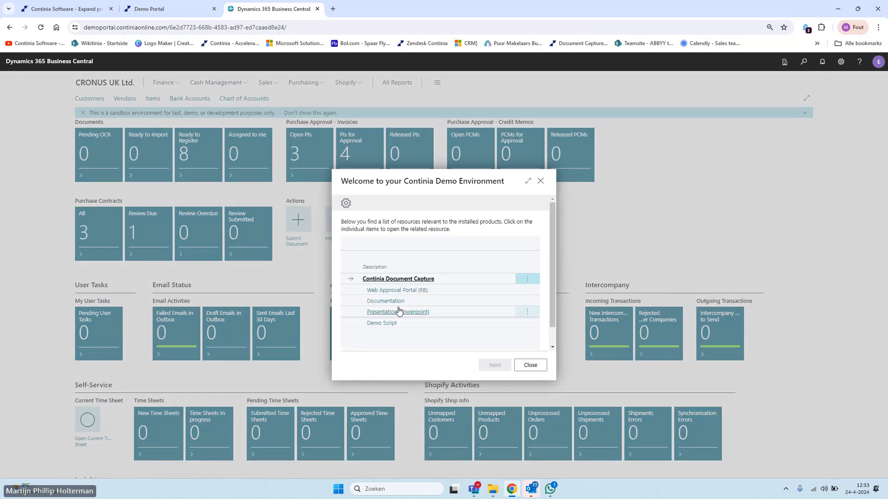
left_click(411, 294)
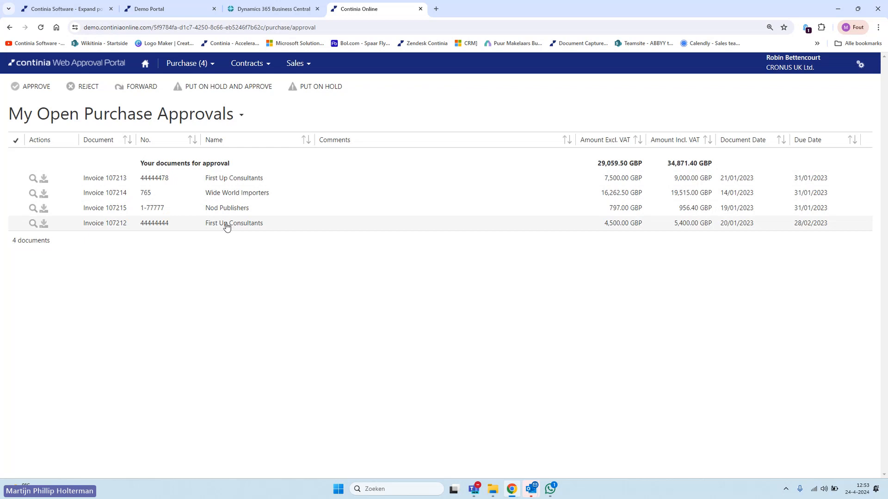
- Review the portal's purchase areas, company menu and out-of-office and regional settings, and return to the open purchase approvals
left_click(209, 64)
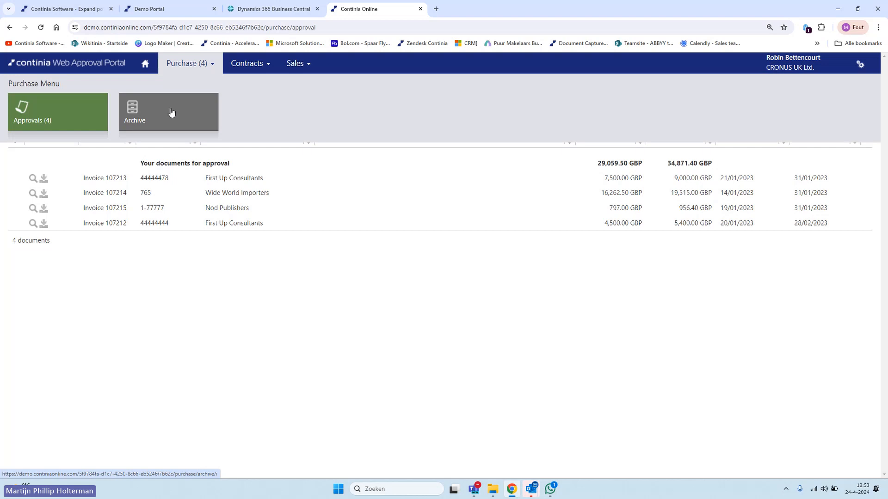
left_click(780, 71)
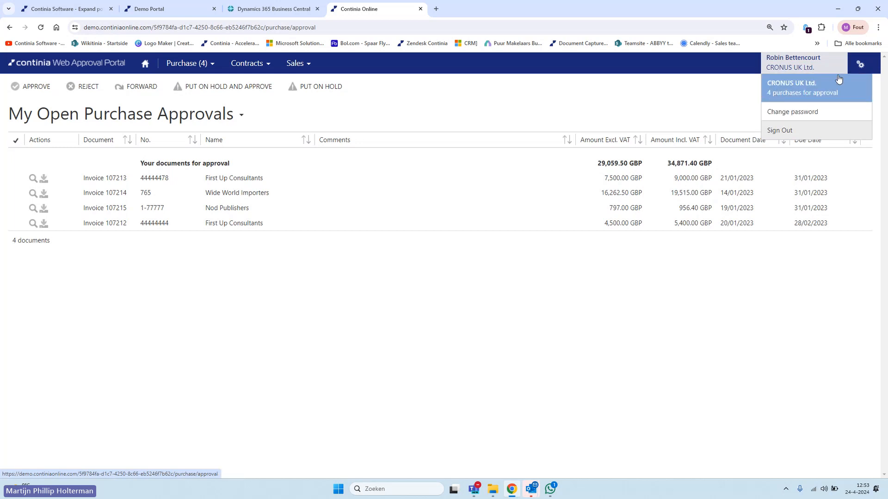
left_click(861, 62)
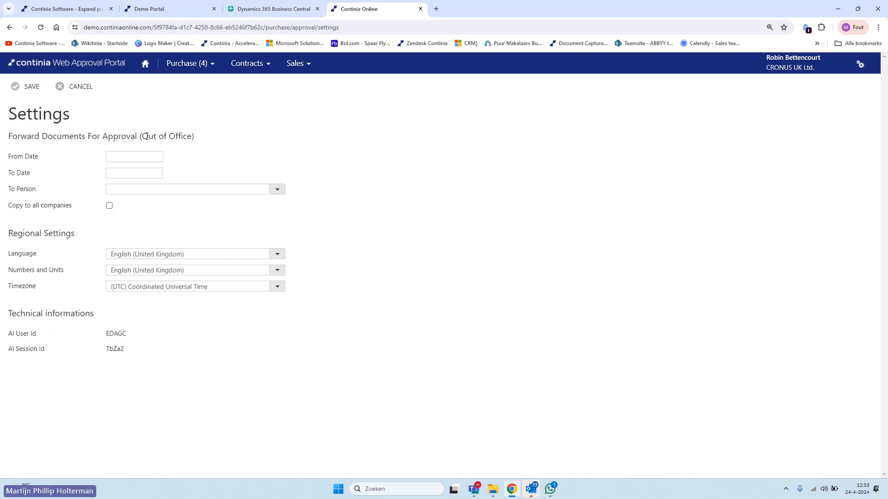
left_click(145, 65)
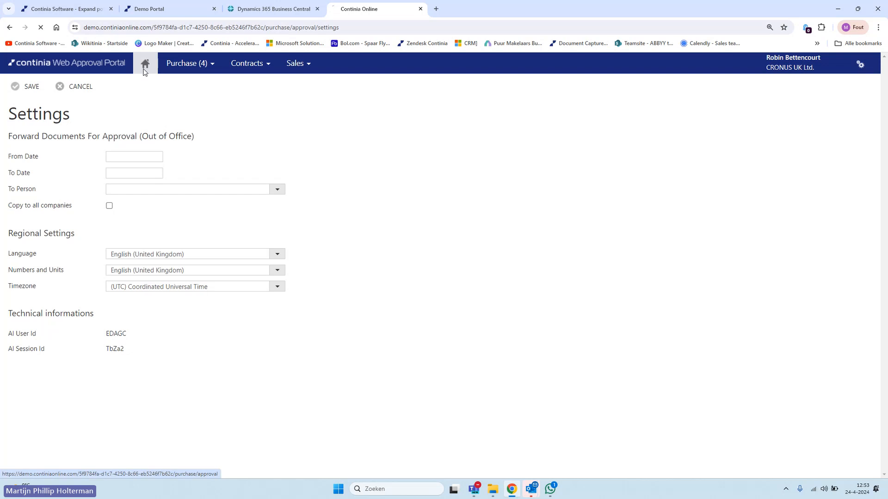
- Open First Up Consultants invoice 107213 and add the comment "this is ok."
left_click(161, 185)
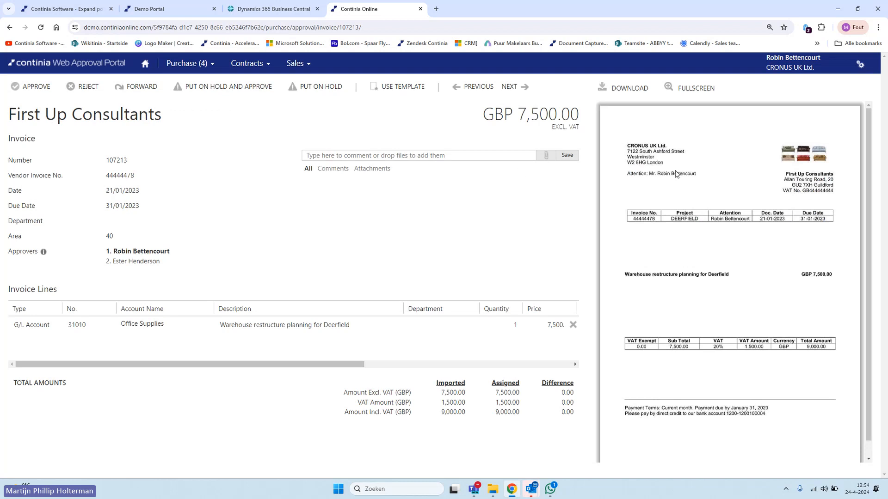
left_click(448, 158)
type("this ")
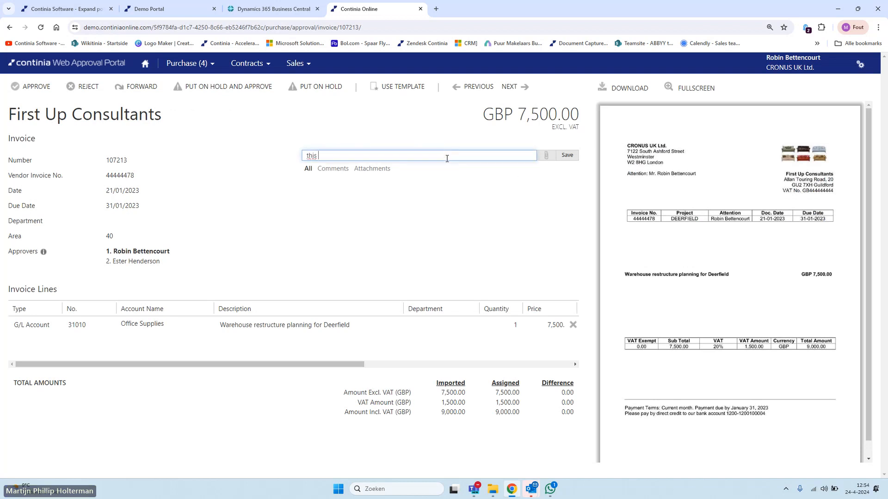
type("is ok")
key("Return")
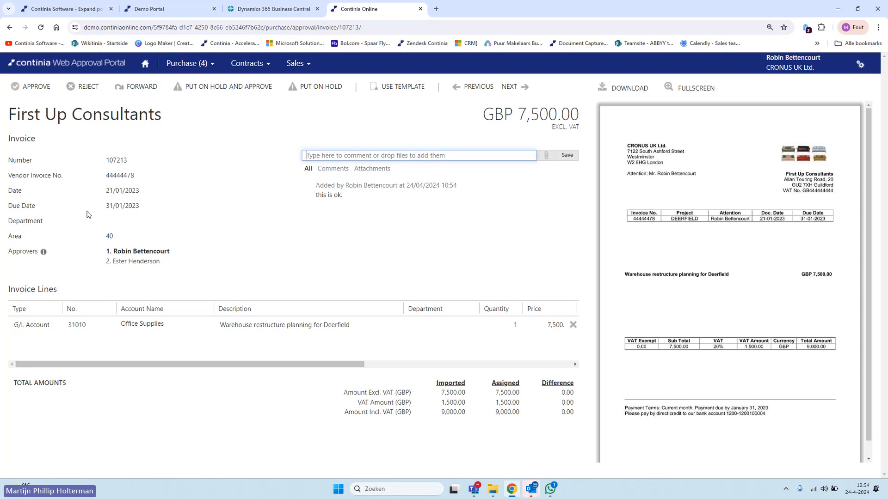
- Examine the invoice line and the forwarding options for invoice 107213, and close them without forwarding
left_click(231, 330)
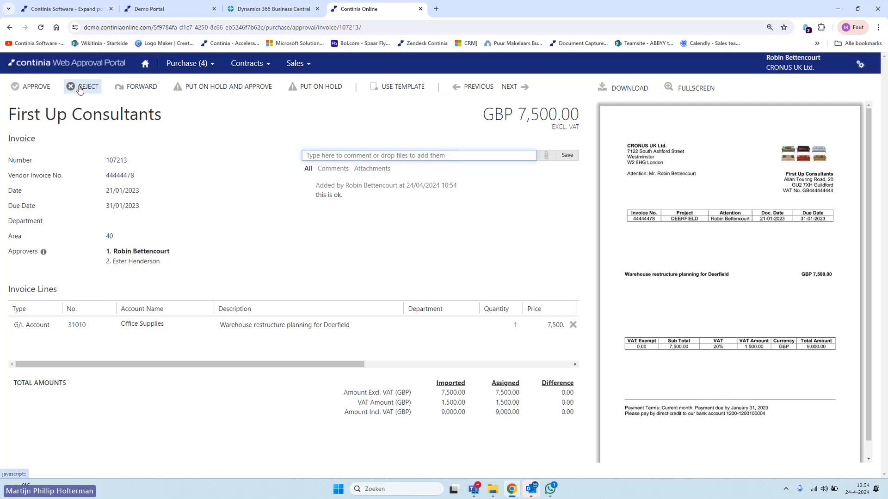
left_click(128, 87)
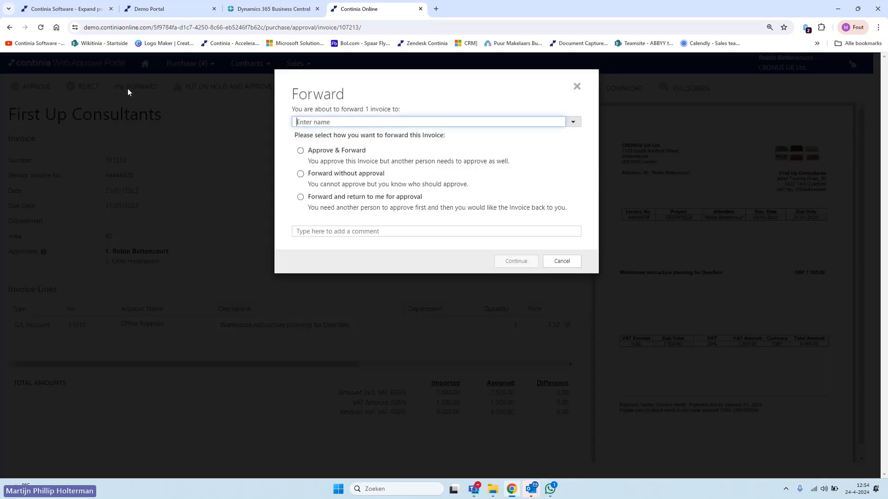
left_click(130, 106)
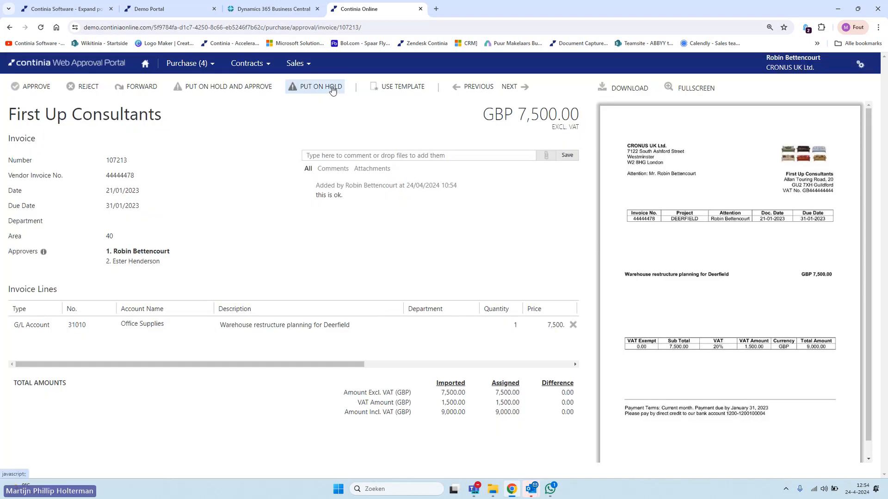
- Approve purchase invoices 107213, 107214, 107215 and 107212 one after another in the approval portal
left_click(31, 88)
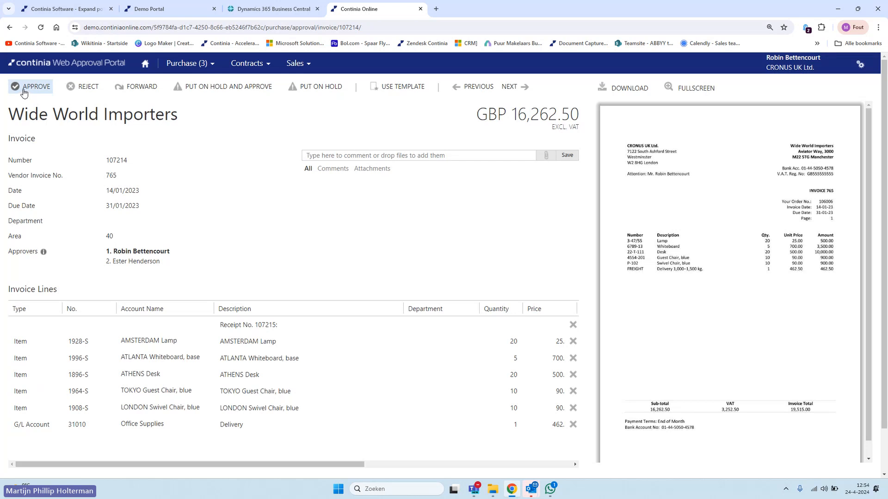
left_click(25, 91)
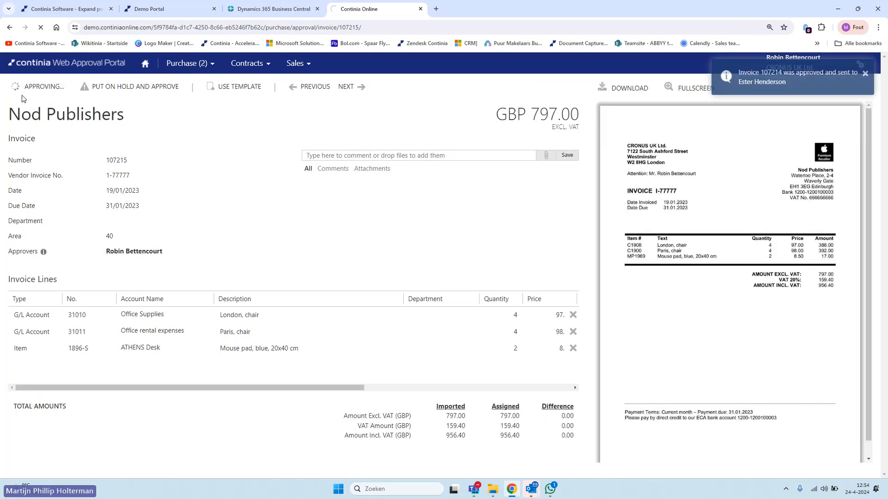
left_click(33, 91)
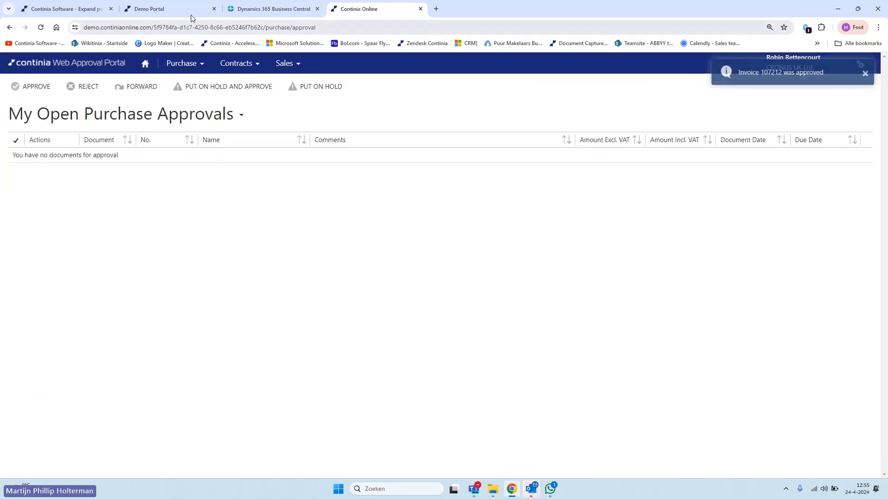
- Switch back to Business Central, dismiss the welcome dialog and open invoice 107213 from the purchase invoices for approval
left_click(261, 9)
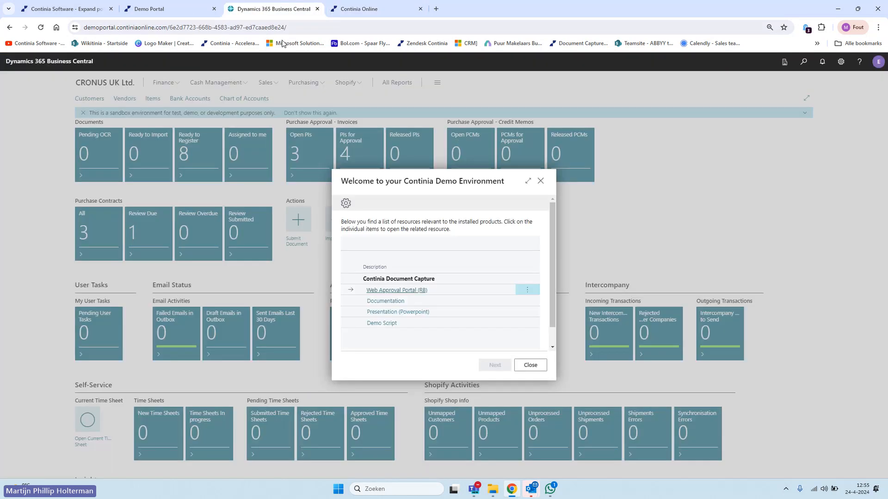
left_click(532, 367)
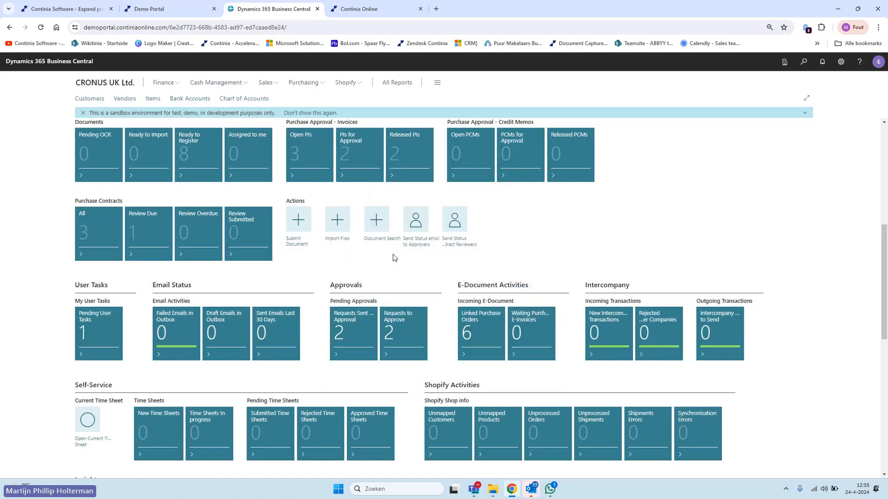
left_click(351, 151)
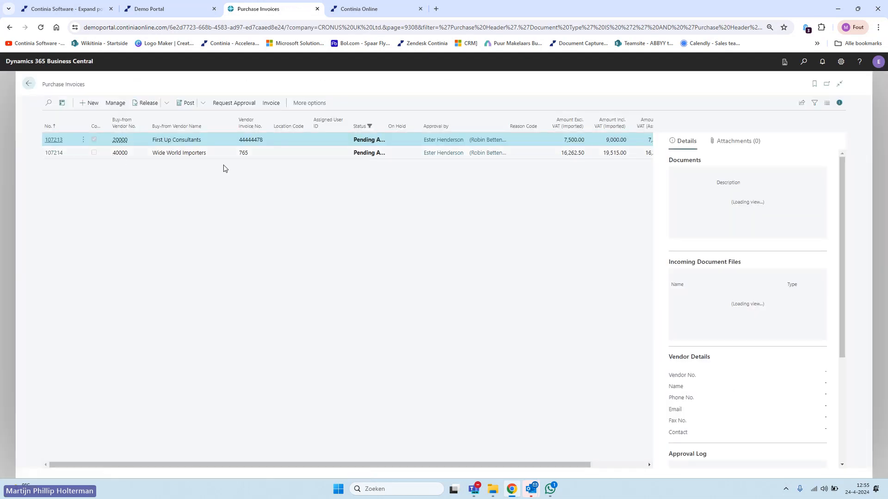
left_click(53, 141)
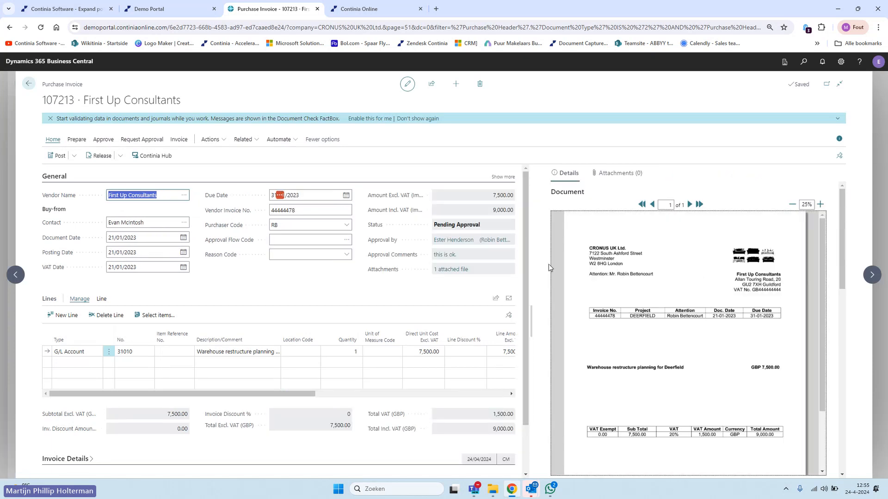
- Review the approval comments and the forwarding options of invoice 107213 without forwarding it
left_click(448, 255)
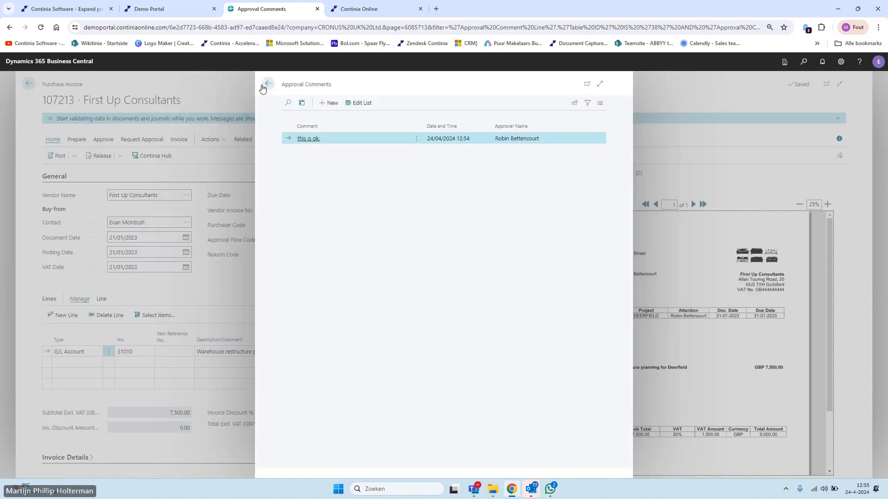
left_click(265, 86)
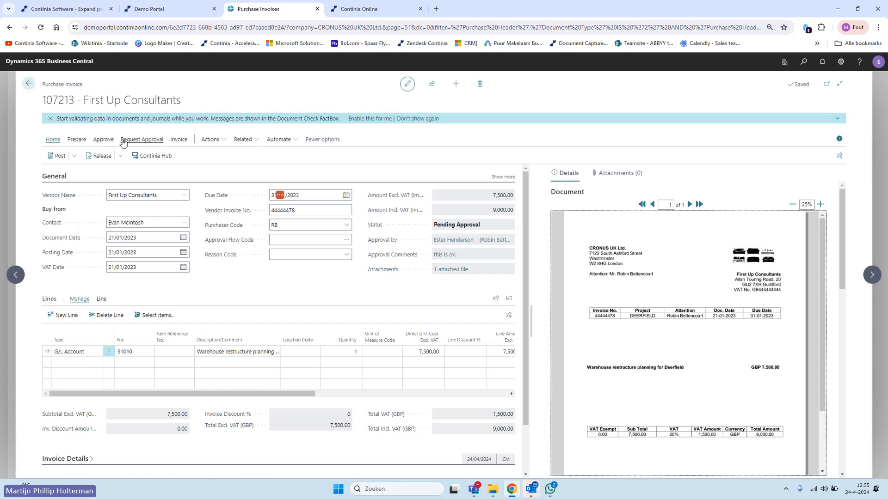
left_click(103, 139)
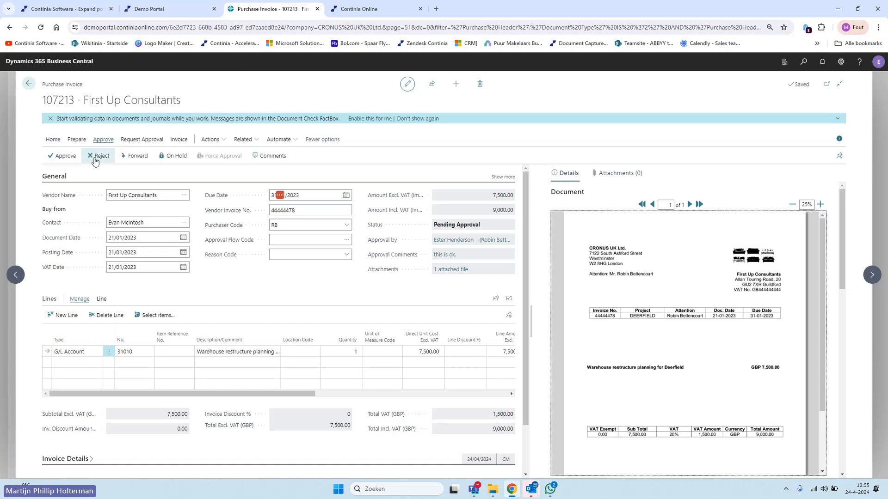
left_click(137, 156)
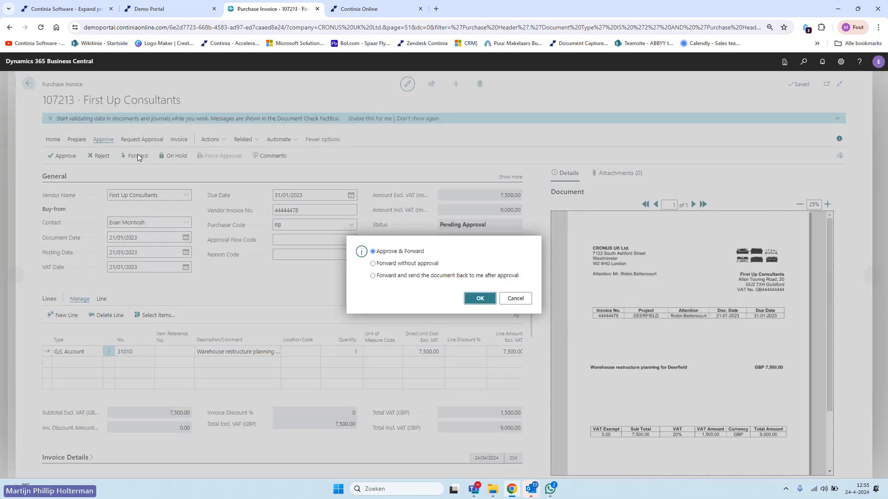
key("Return")
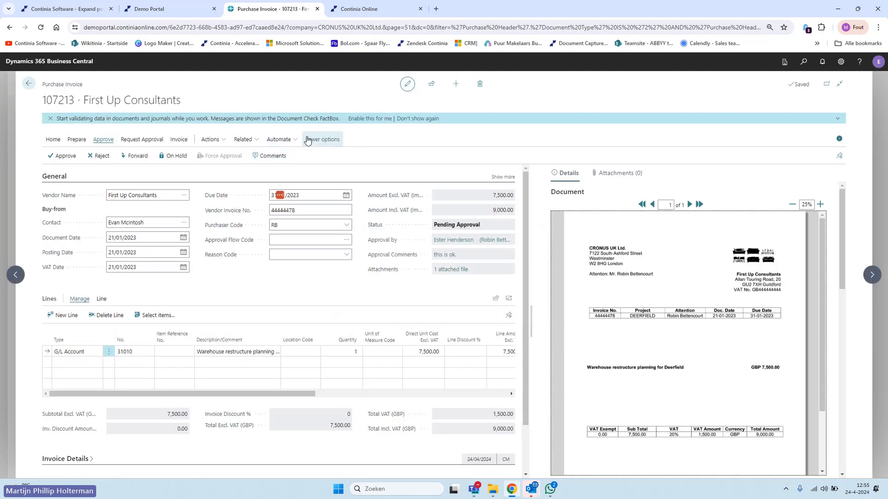
- Approve invoices 107213 and 107214 as second approver and return to the home page
left_click(65, 157)
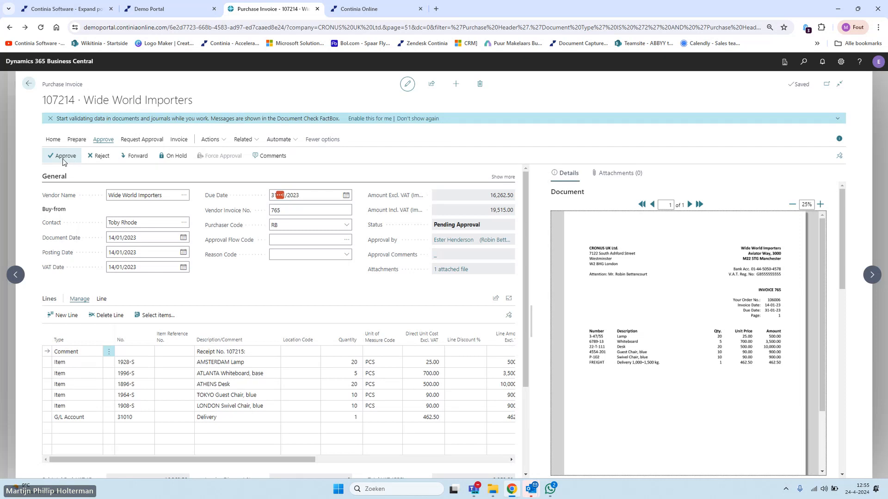
left_click(63, 158)
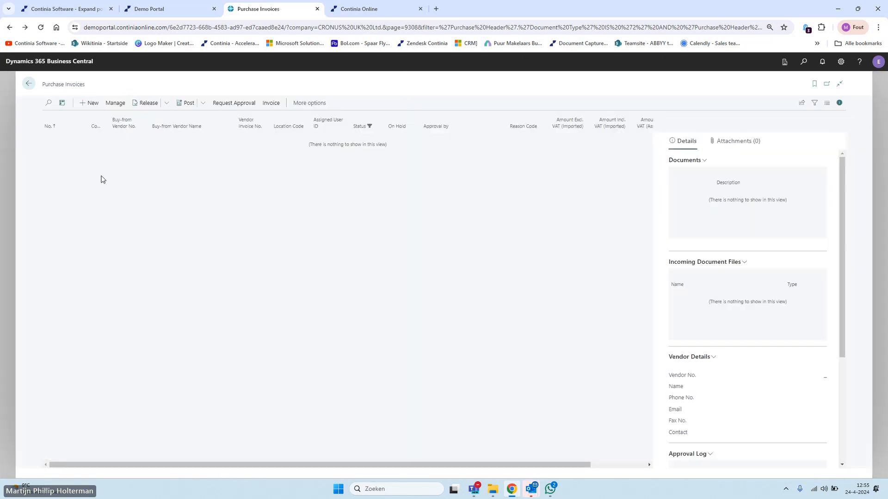
left_click(30, 84)
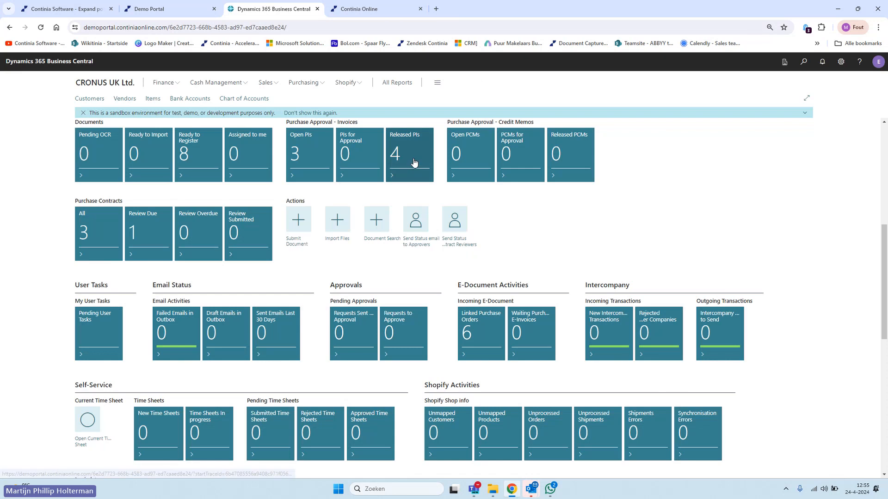
- Batch post the released purchase invoices with the invoice number filter cleared, and return to the home page
left_click(413, 162)
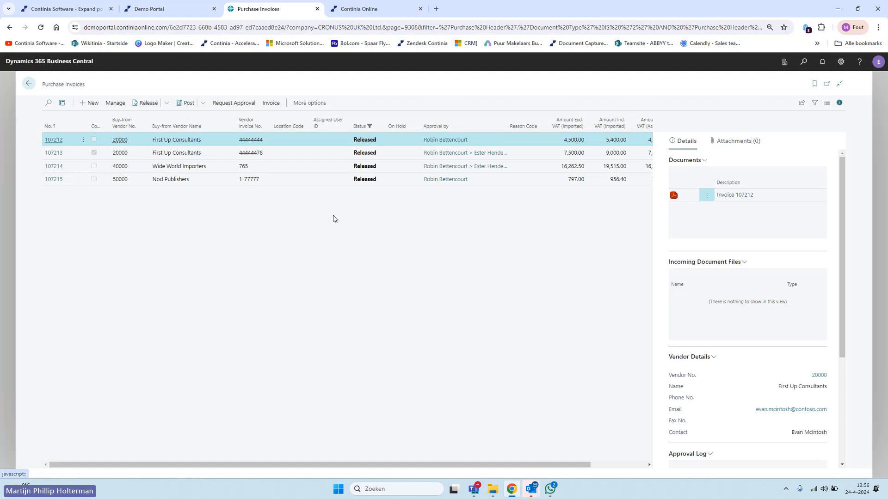
left_click(202, 104)
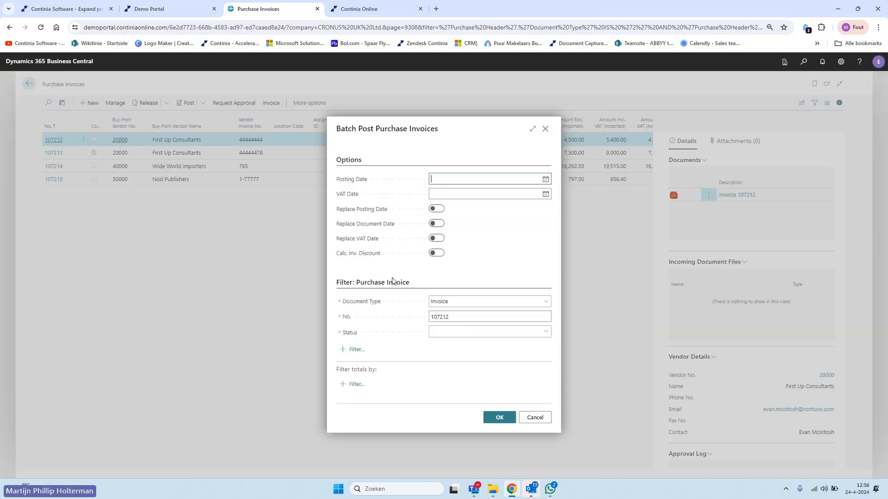
left_click(452, 313)
key("BackSpace")
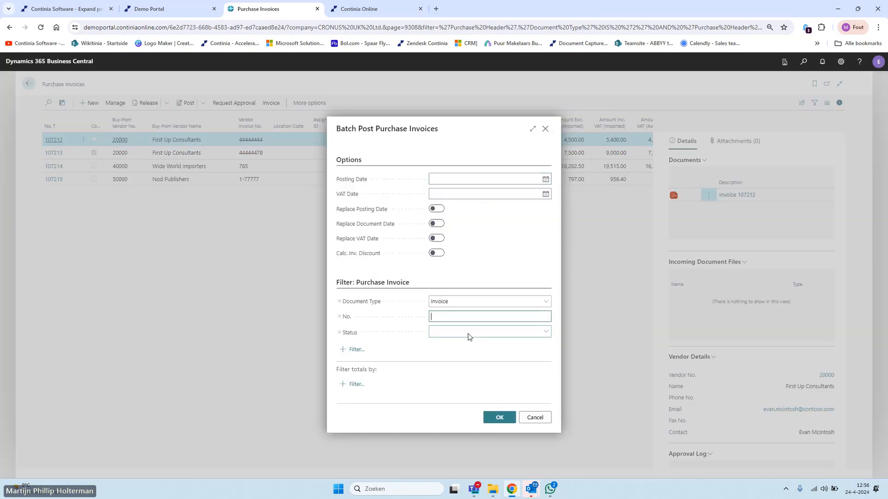
left_click(502, 417)
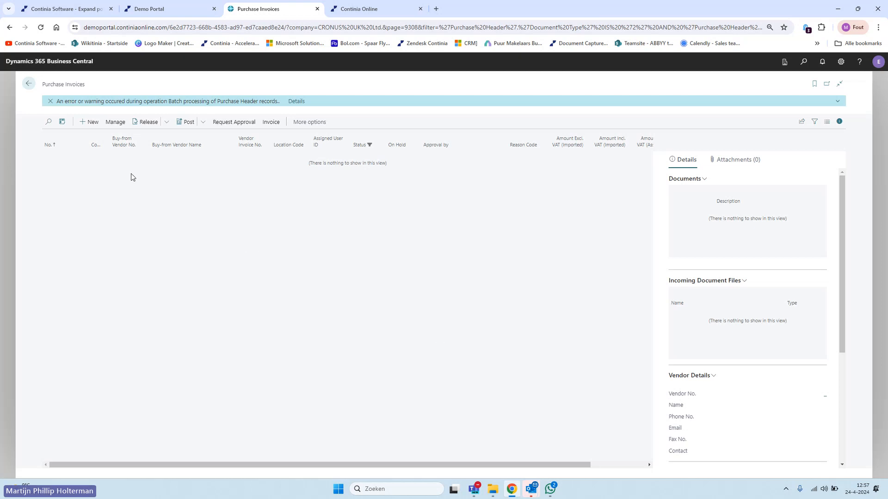
left_click(29, 85)
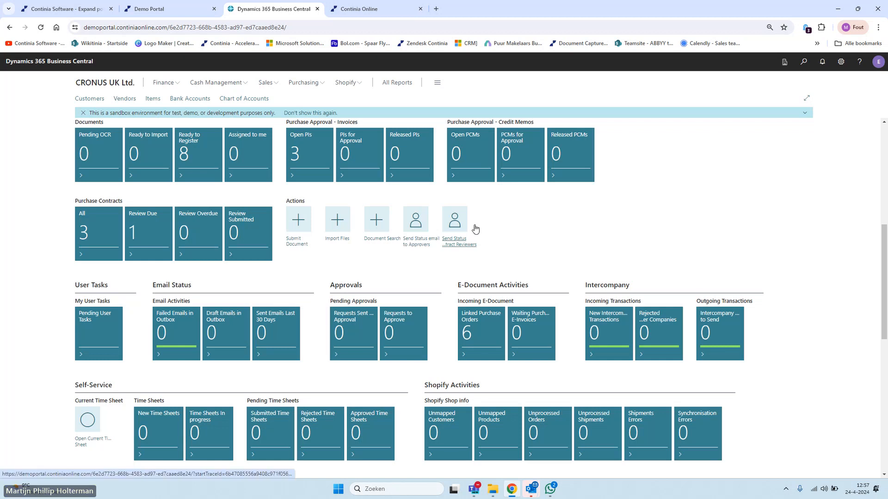
- Search all documents for "london chair" with Document Search, widen the document preview, and return to the home page
left_click(375, 233)
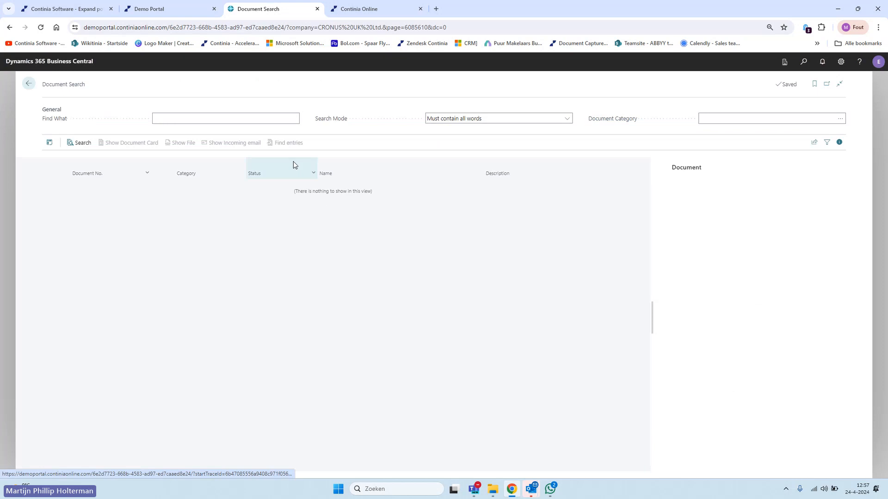
left_click(269, 121)
type("london chair")
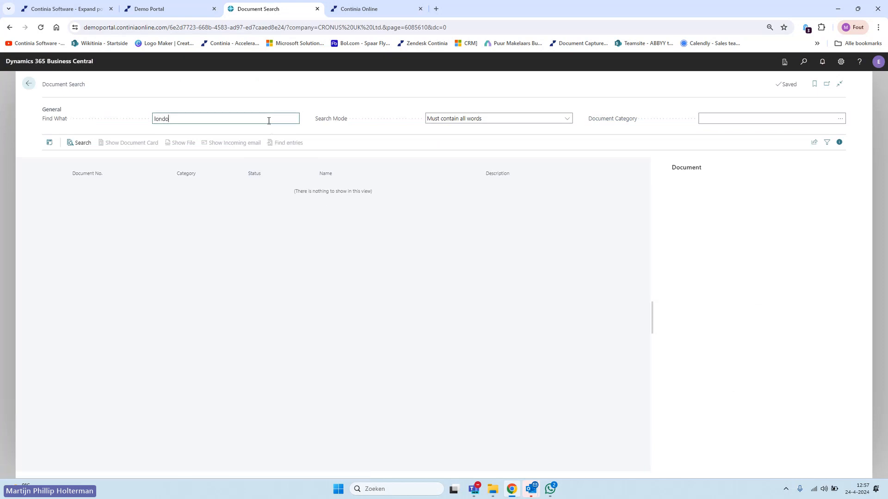
key("Tab")
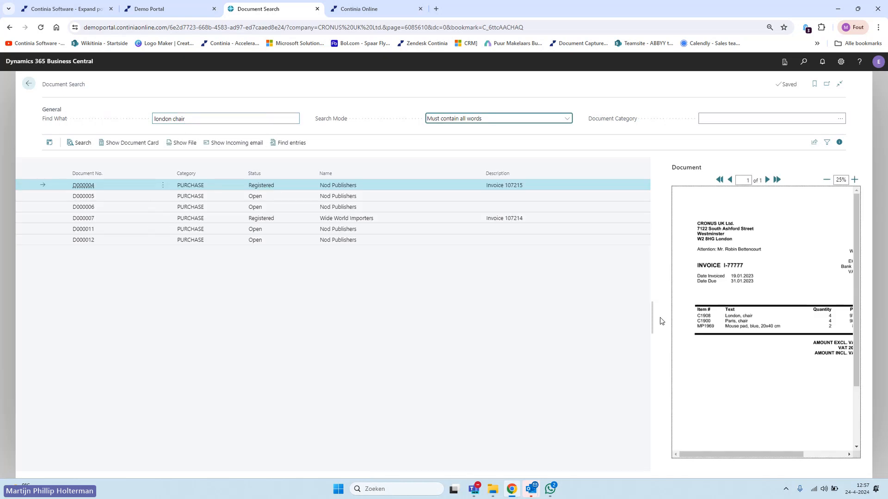
left_click_drag(652, 318, 571, 320)
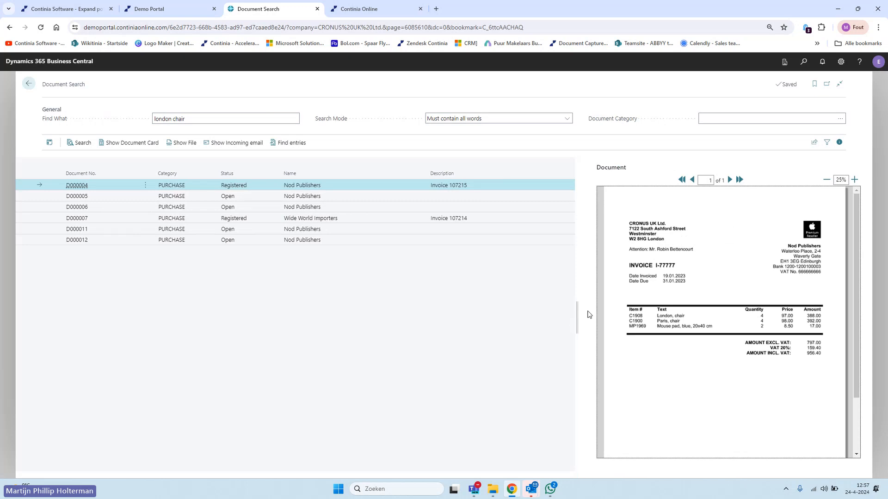
left_click(26, 85)
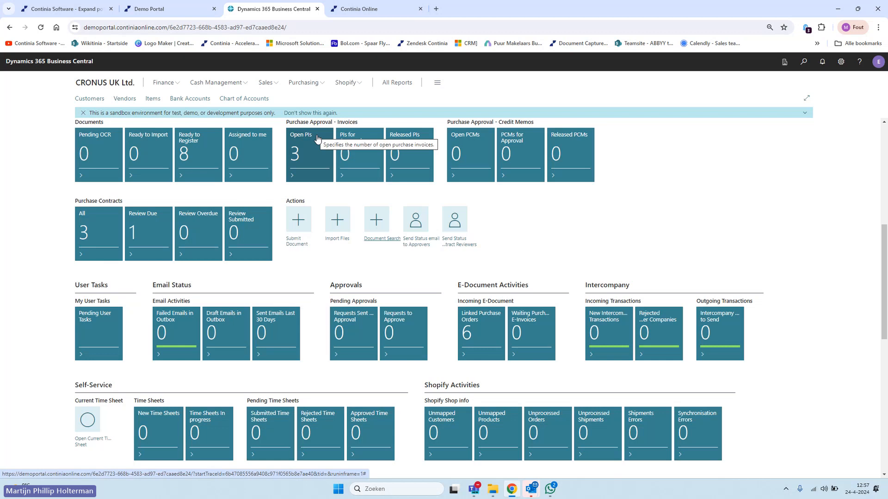
- Find and open the Chart of Accounts list and dismiss its introductory tip
left_click(804, 62)
type("char")
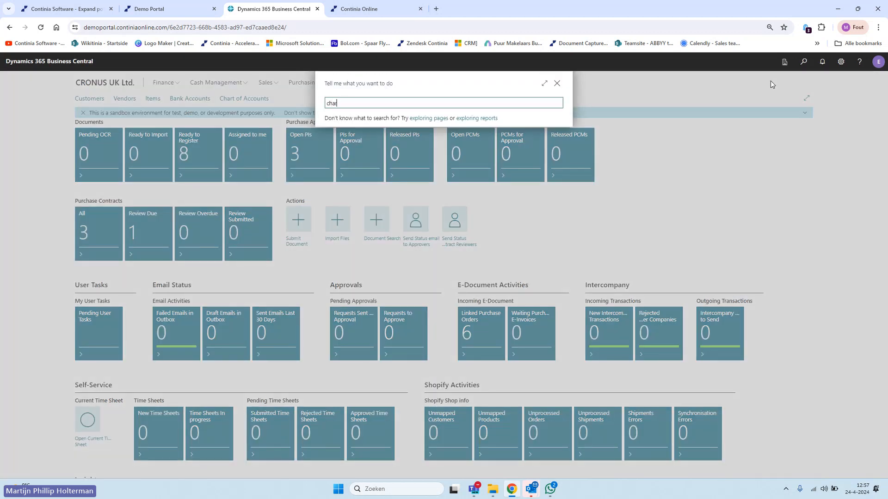
type("t of acc")
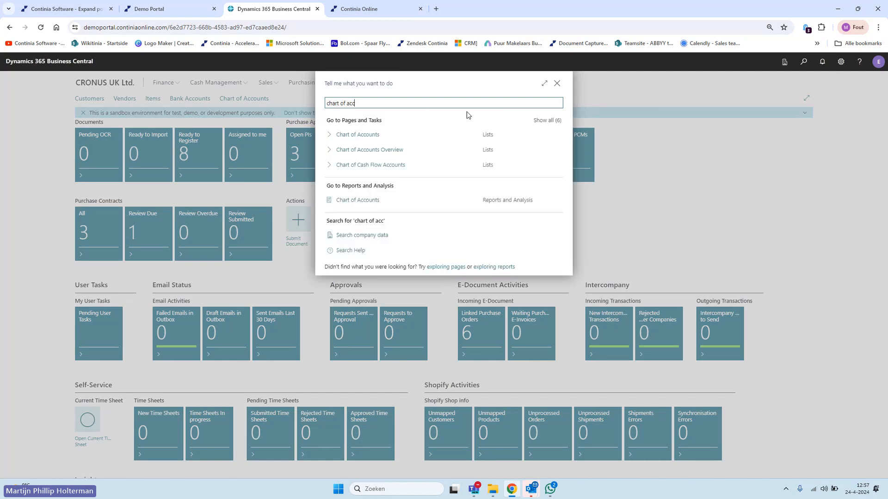
left_click(374, 137)
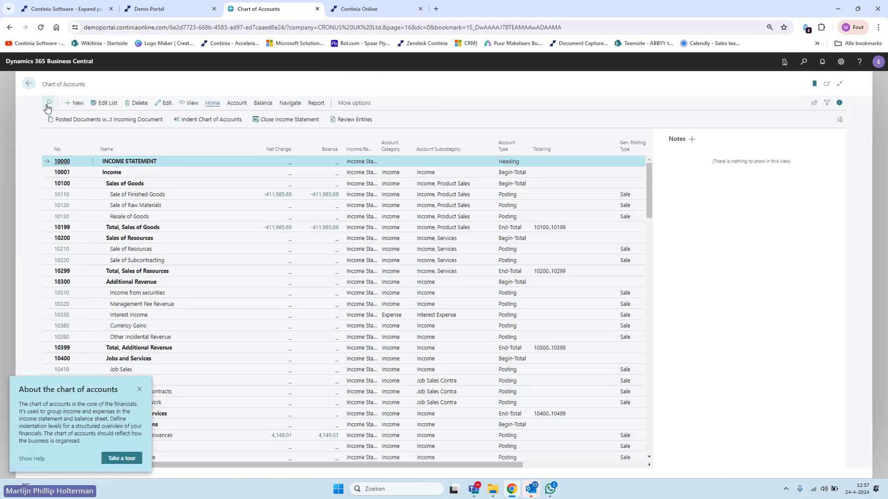
left_click(48, 107)
left_click(395, 172)
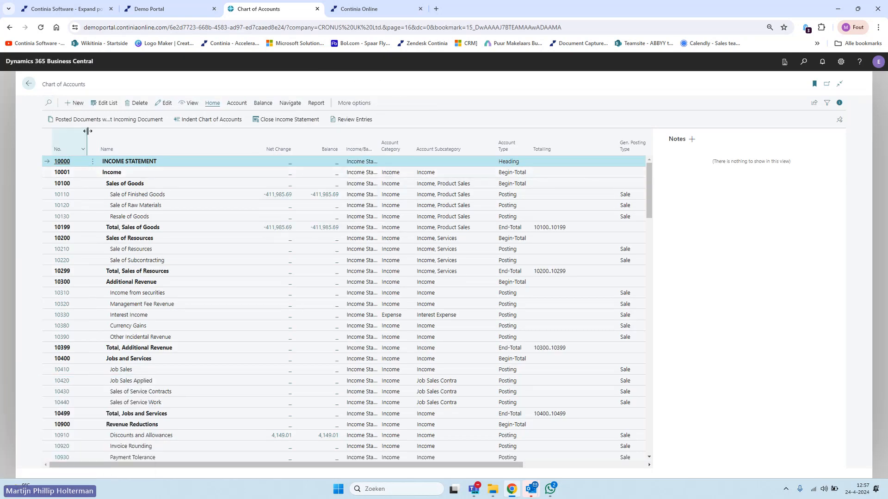
- Search the chart of accounts for account 31010 and open its balance's ledger entries with a widened document preview
left_click(48, 104)
type("31")
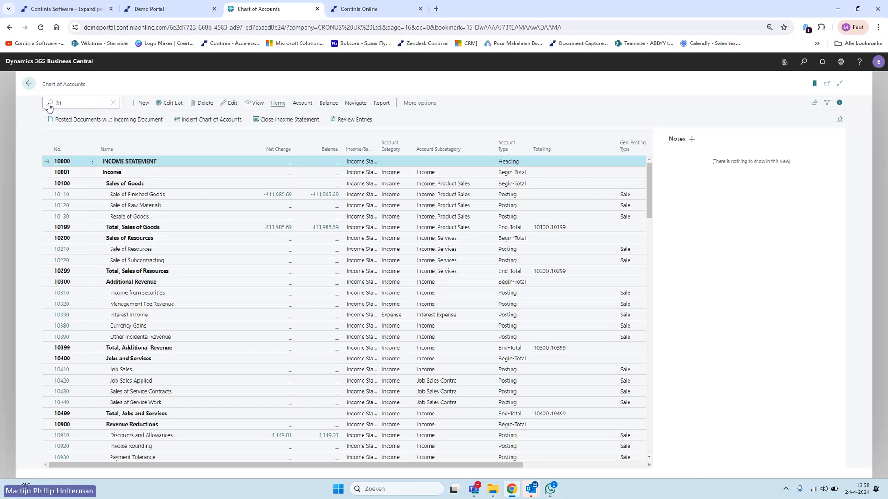
type("010")
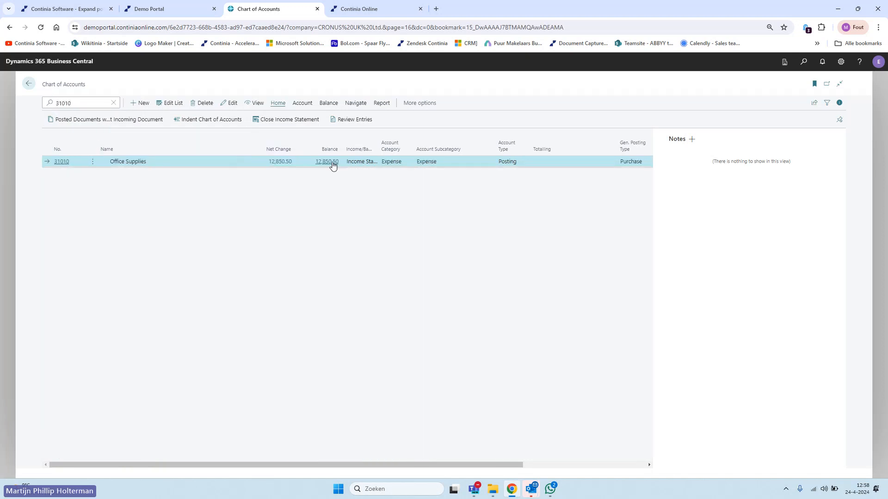
left_click(326, 166)
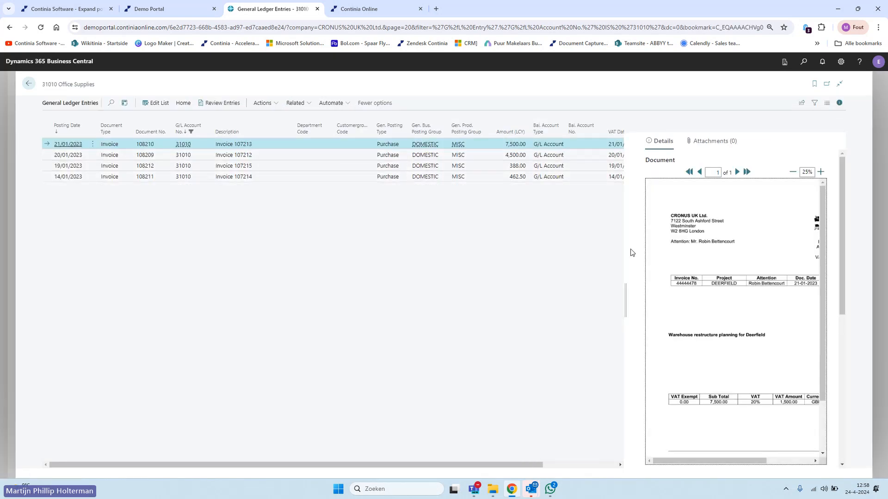
left_click_drag(631, 285, 555, 282)
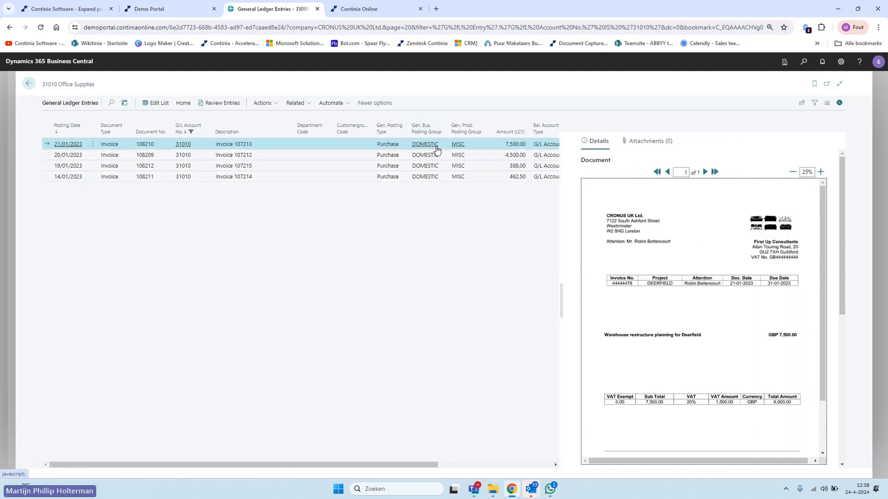